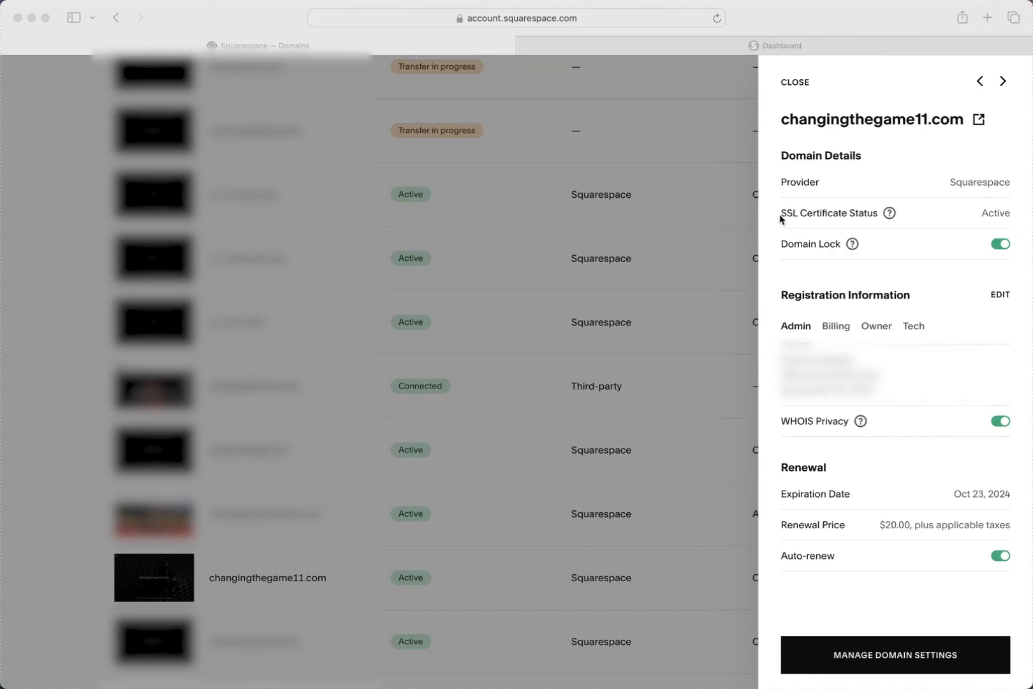
# - Check the SSL certificate explanation for changingthegame11.com and open the domain's full settings page
pyautogui.click(796, 219)
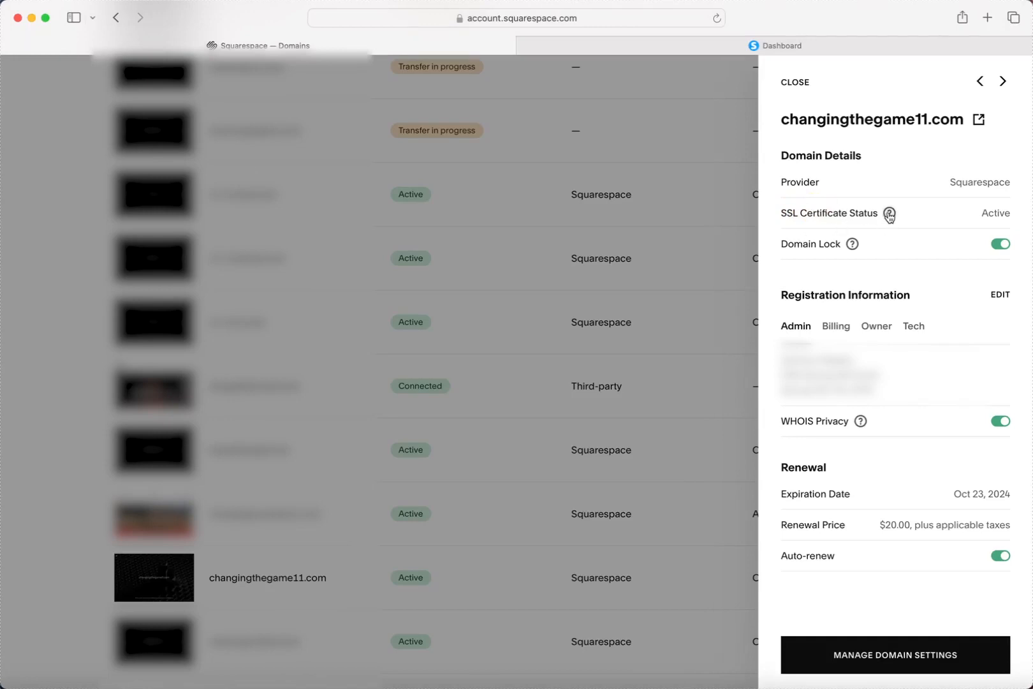
pyautogui.moveTo(889, 219)
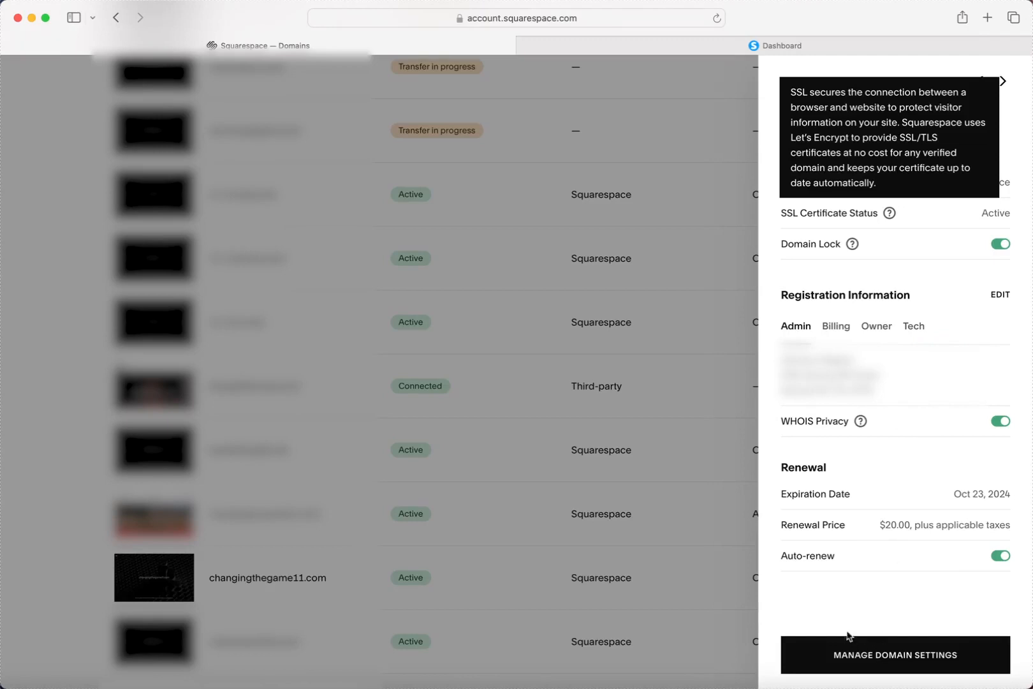
pyautogui.click(880, 655)
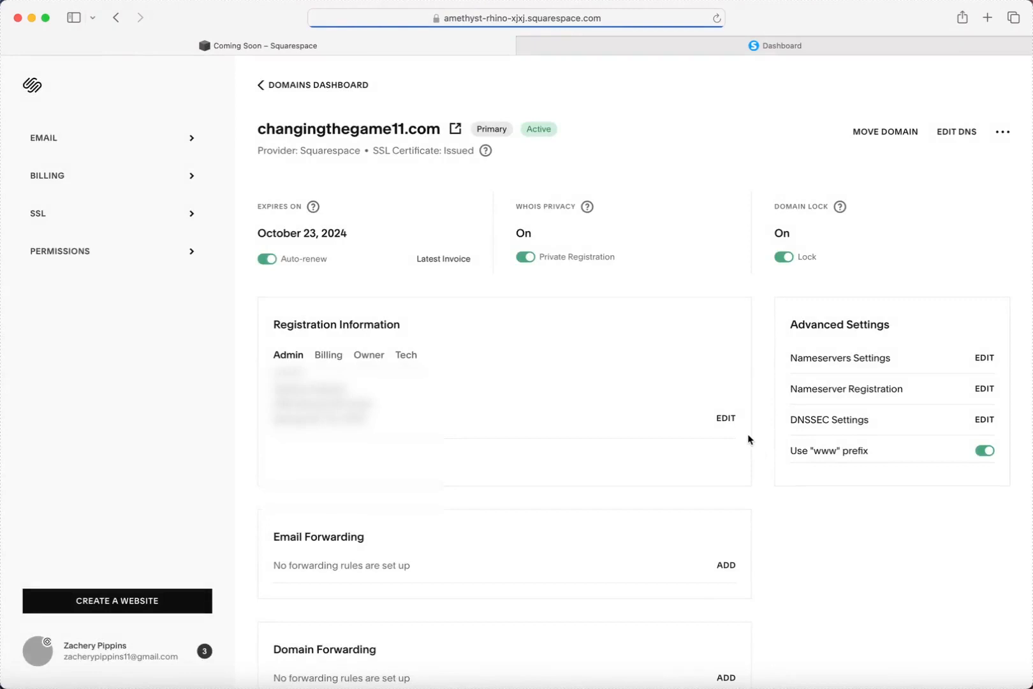
# - Examine the domain overview, including its registration, forwarding and advanced settings
pyautogui.scroll(-1, 693, 316)
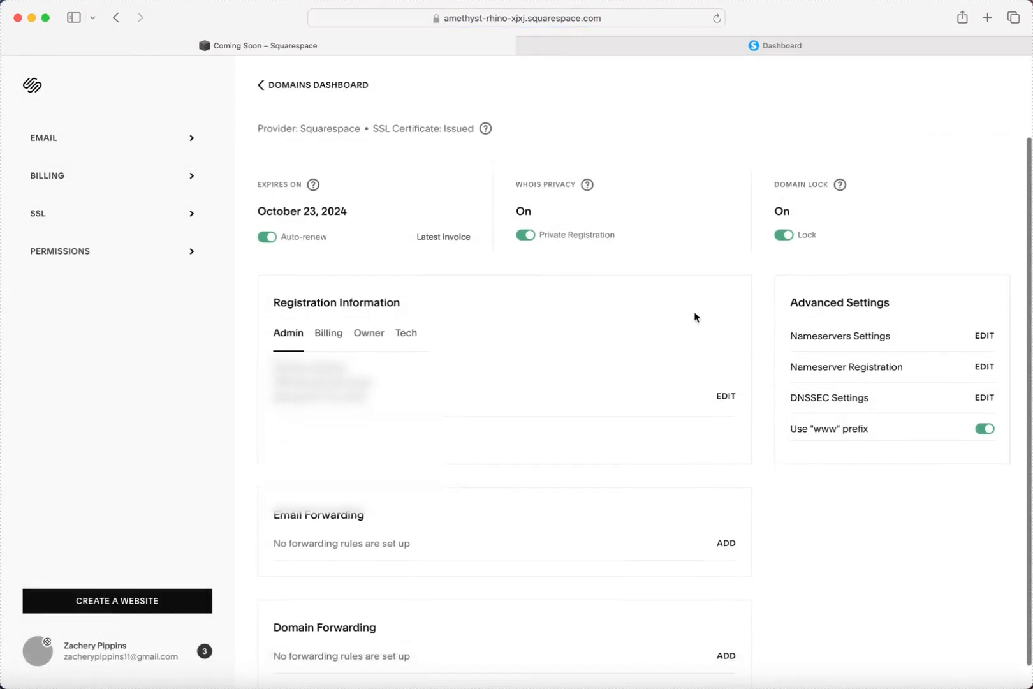
pyautogui.scroll(1, 693, 312)
pyautogui.scroll(-1, 694, 312)
pyautogui.scroll(-1, 701, 360)
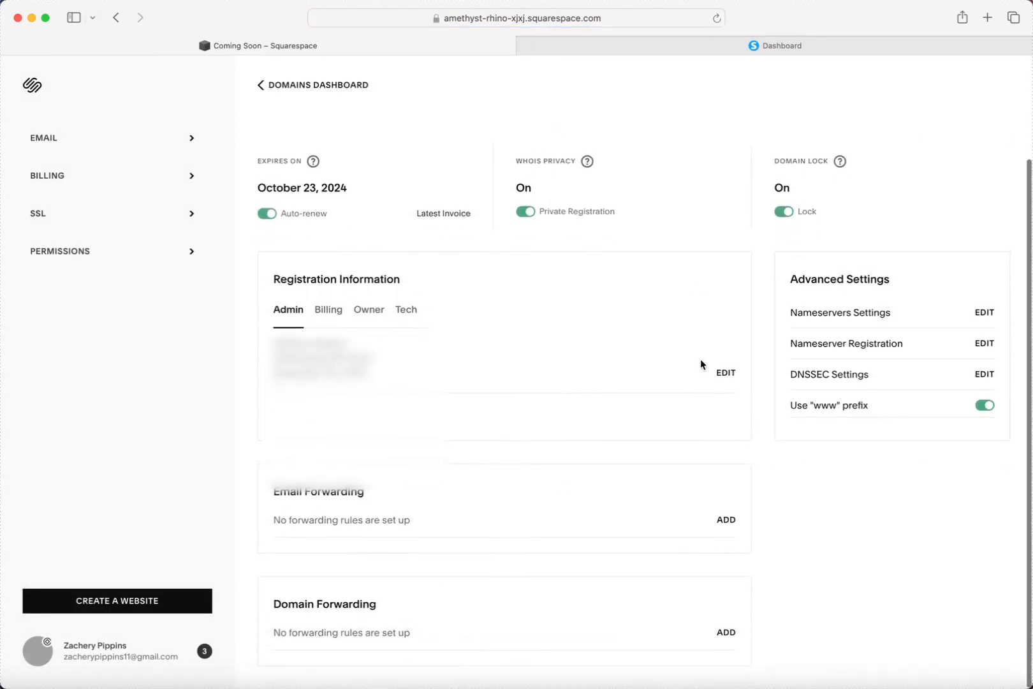
pyautogui.scroll(2, 700, 362)
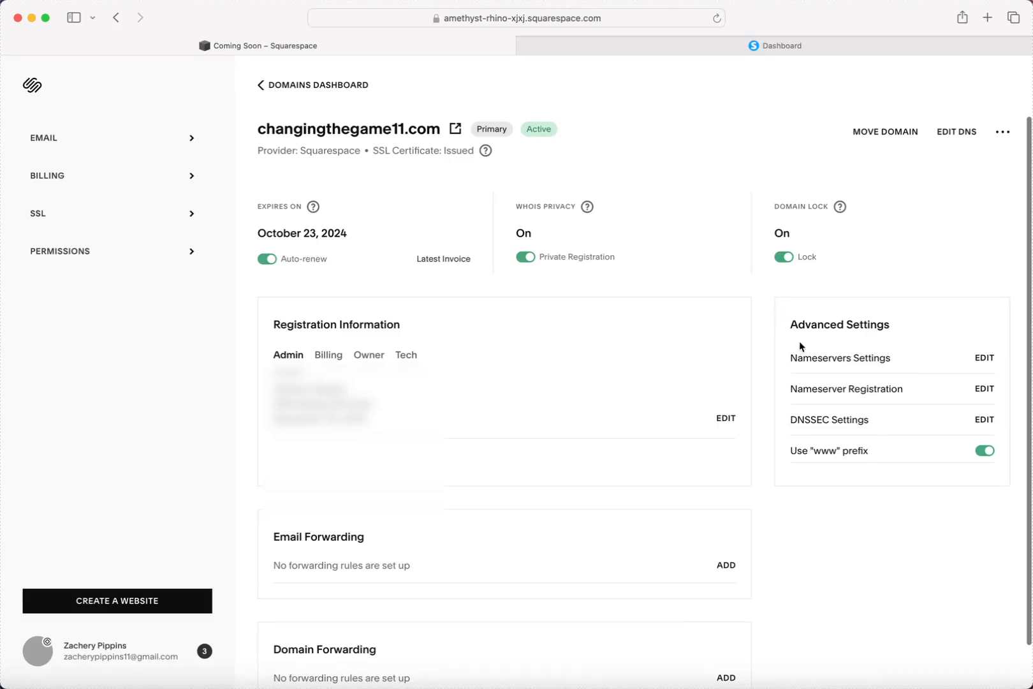
pyautogui.moveTo(789, 325); pyautogui.dragTo(830, 435)
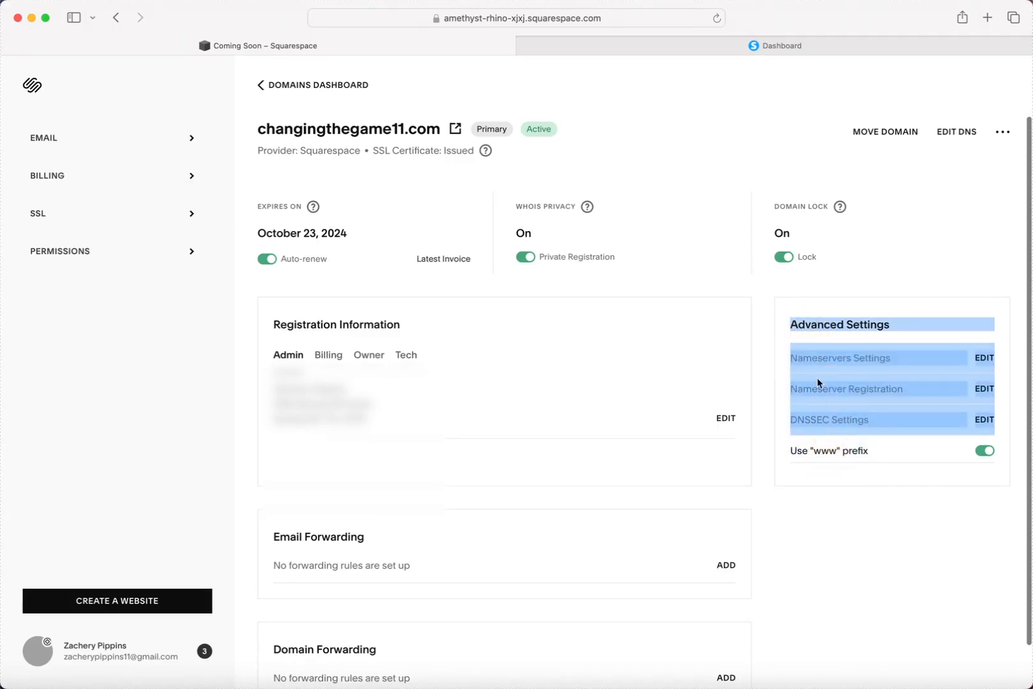
pyautogui.click(771, 298)
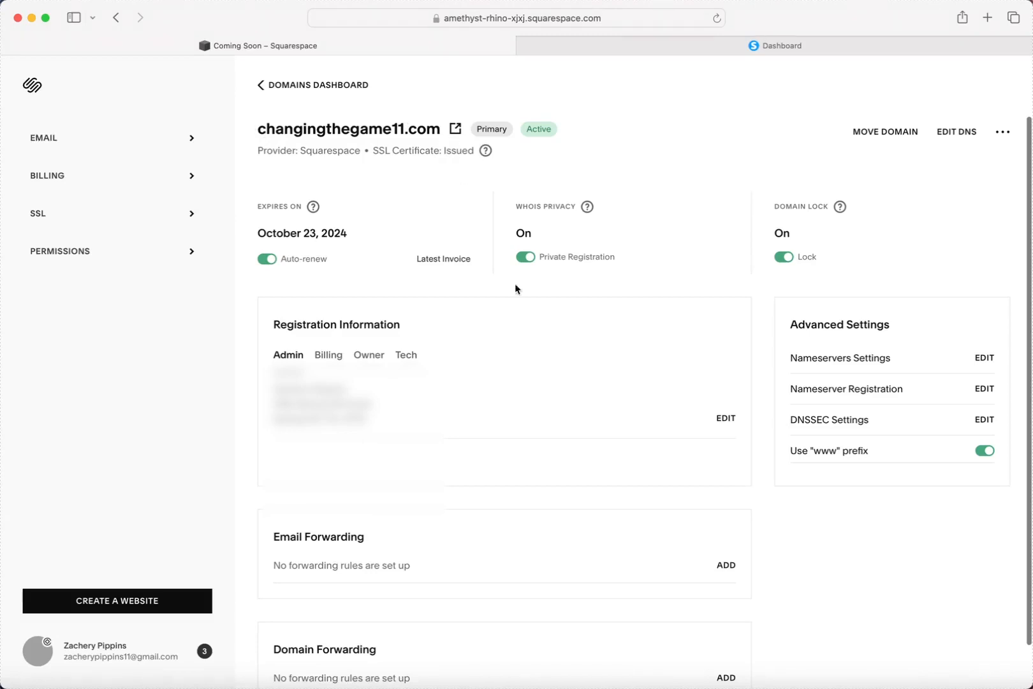
pyautogui.scroll(-1, 517, 293)
pyautogui.scroll(1, 523, 311)
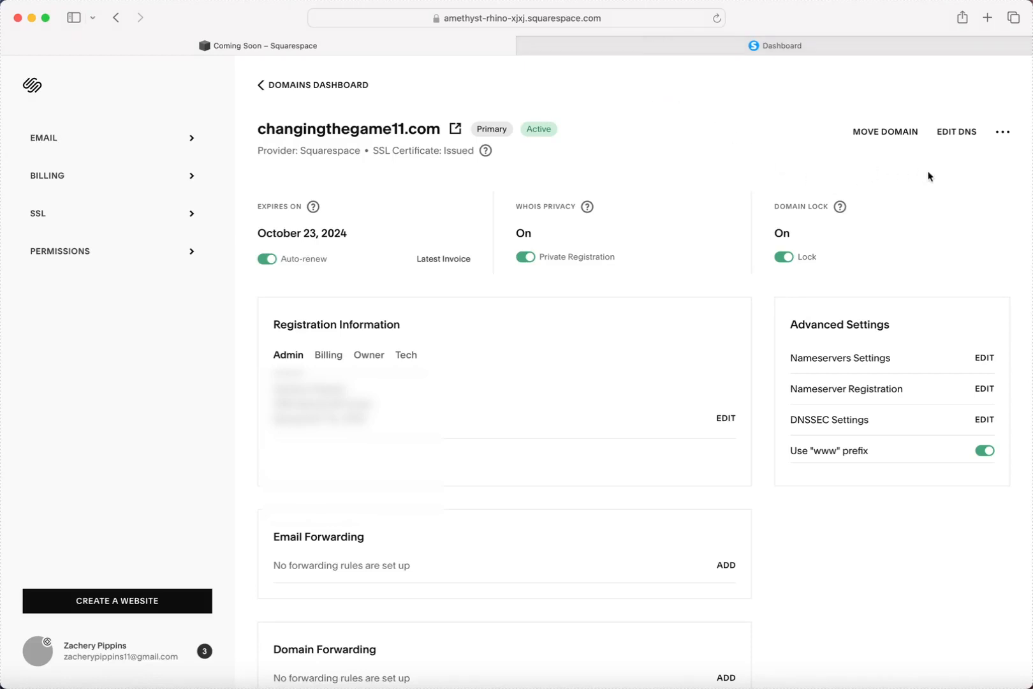
# - Open the domain's DNS settings and delete all the Squarespace default records
pyautogui.click(957, 157)
pyautogui.click(959, 133)
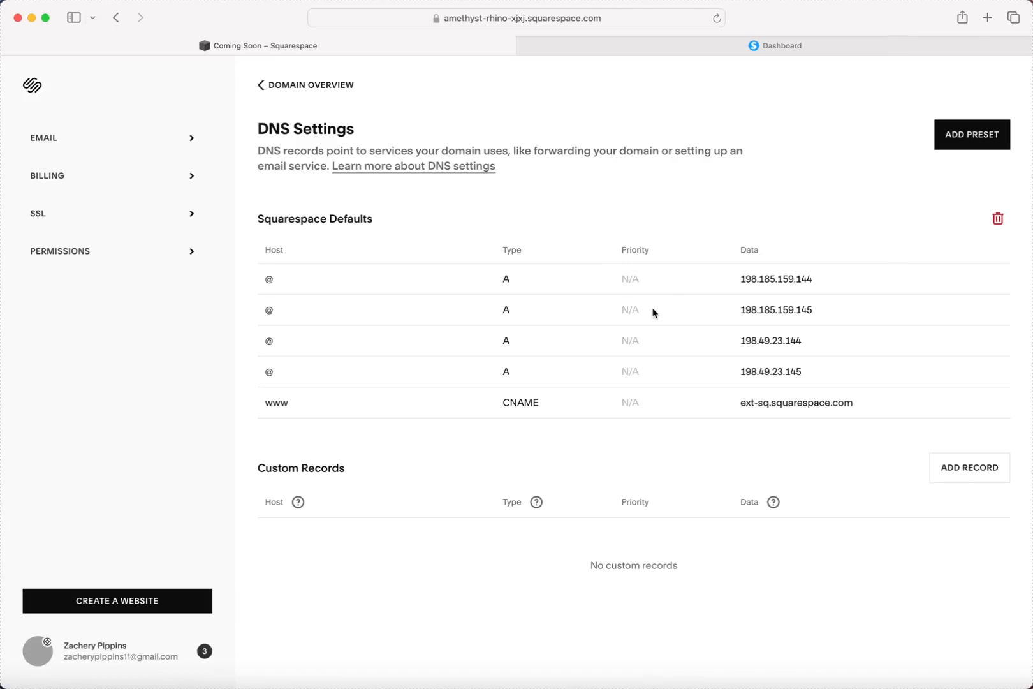
pyautogui.click(970, 222)
pyautogui.click(976, 159)
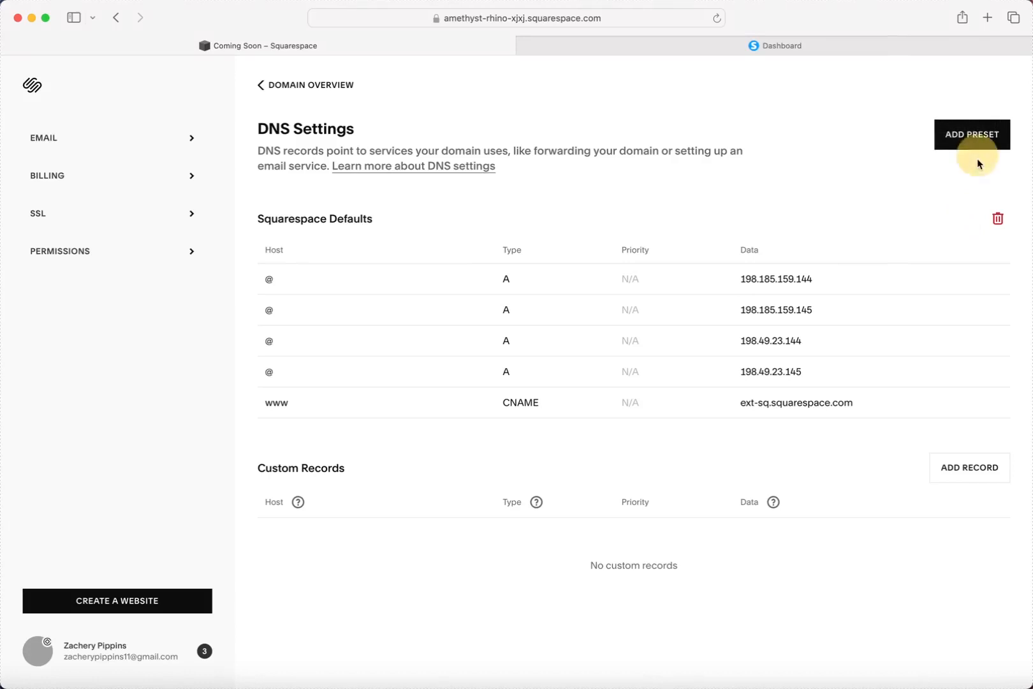
pyautogui.click(982, 213)
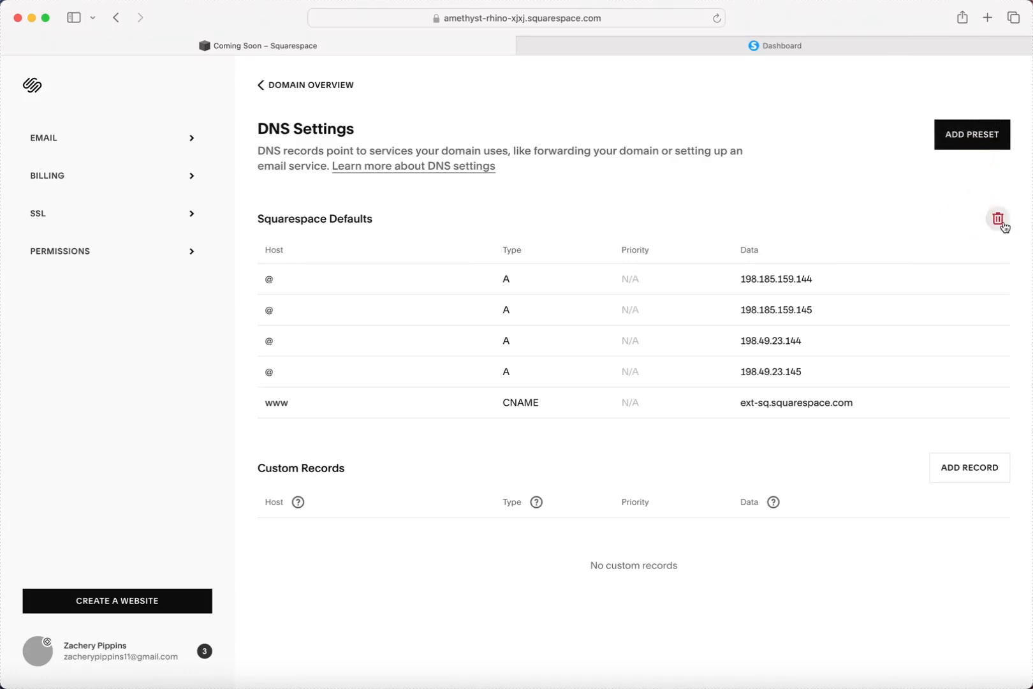
pyautogui.click(999, 220)
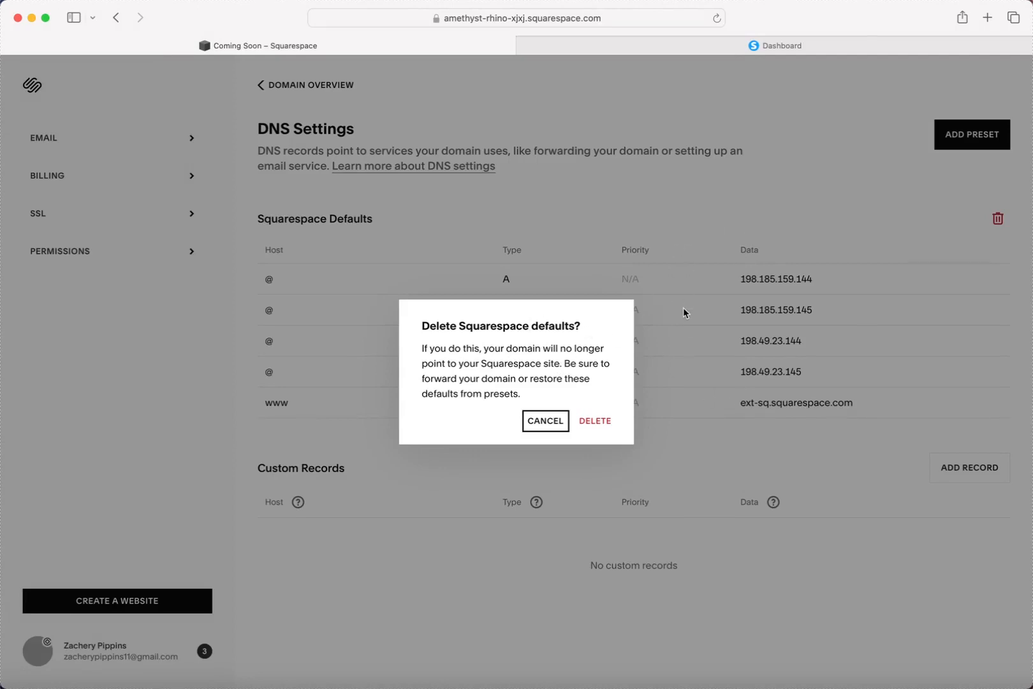
pyautogui.click(595, 423)
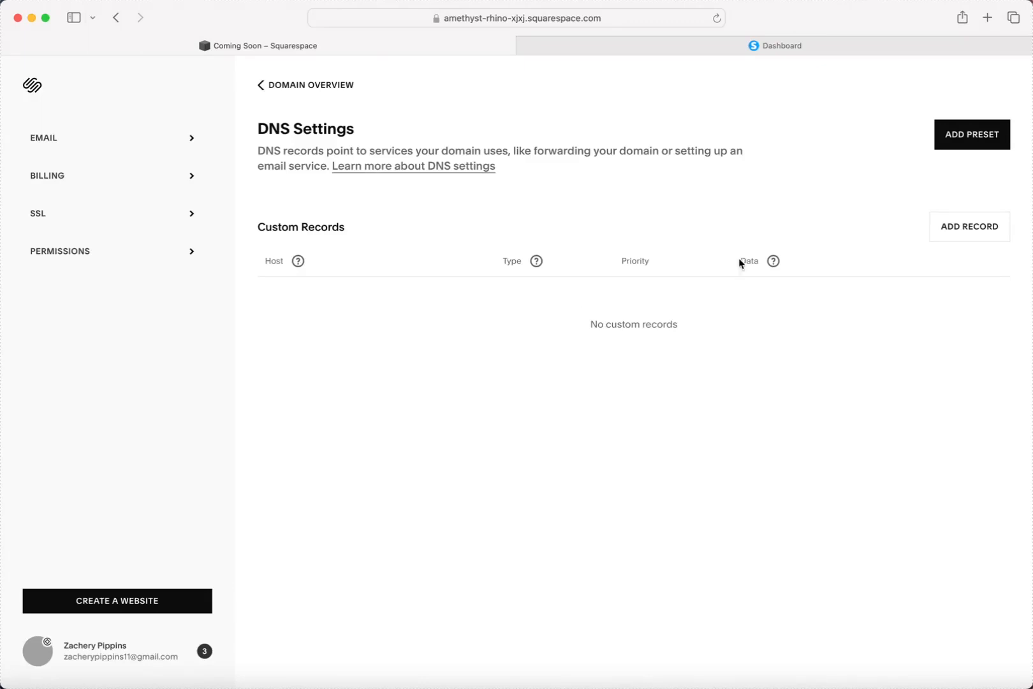
# - Switch to systeme.io and open the Custom domains page of the account settings
pyautogui.click(966, 249)
pyautogui.click(966, 249)
pyautogui.click(795, 50)
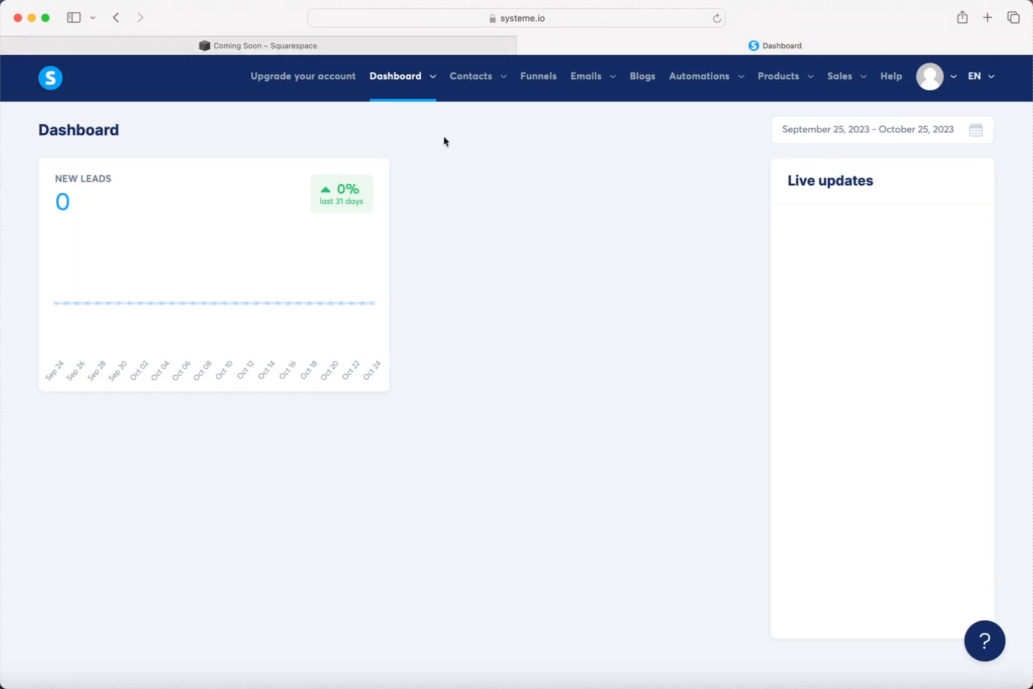
pyautogui.moveTo(407, 81)
pyautogui.moveTo(943, 97)
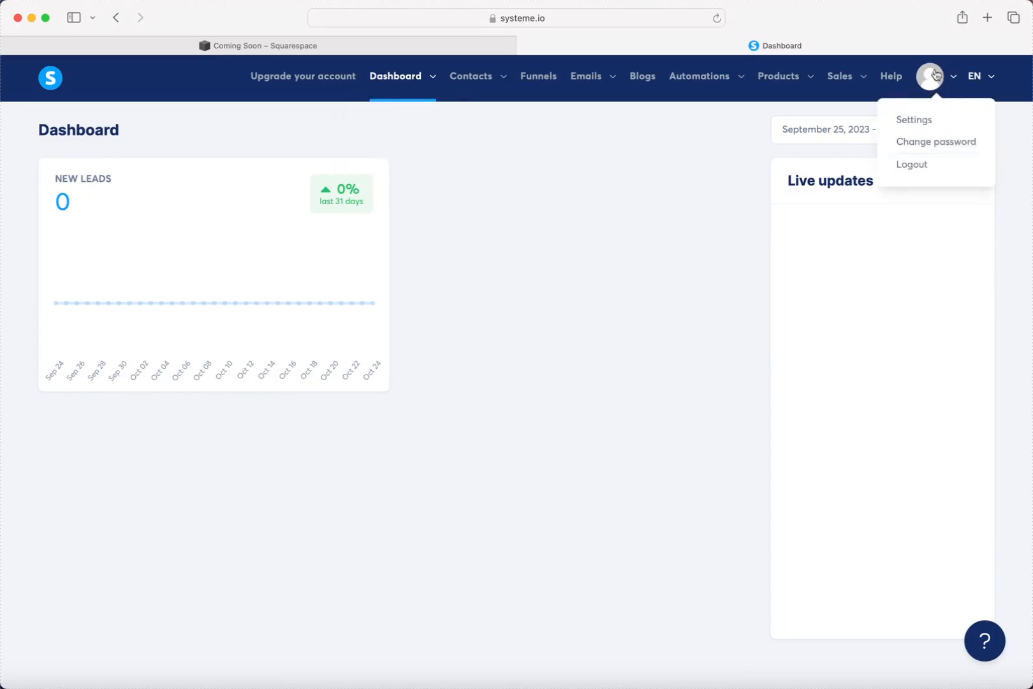
pyautogui.moveTo(977, 81)
pyautogui.click(918, 125)
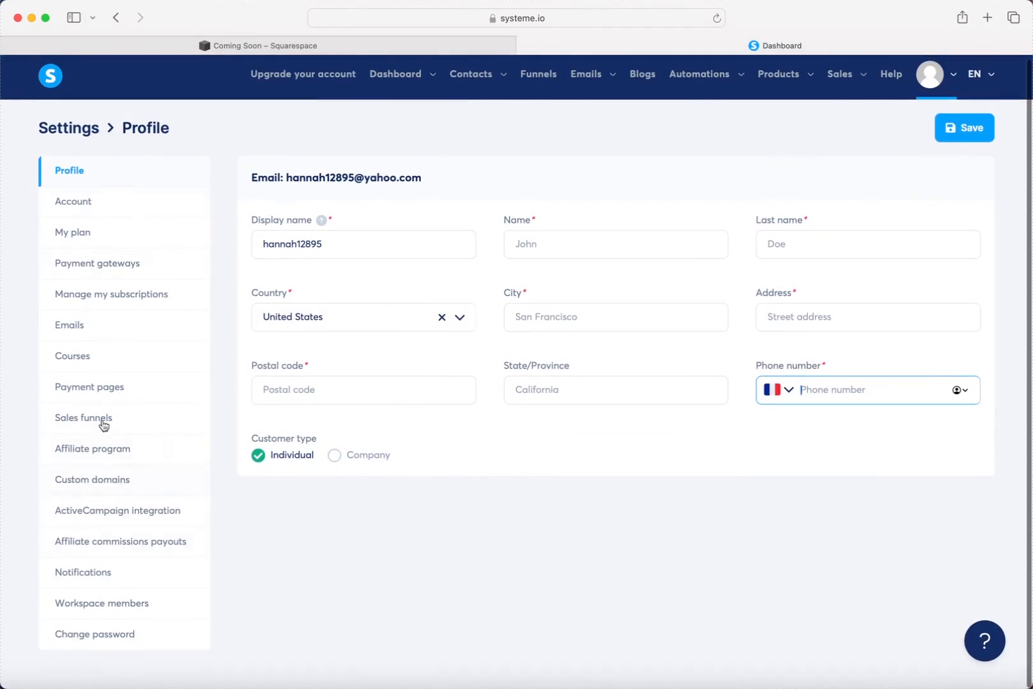
pyautogui.click(123, 486)
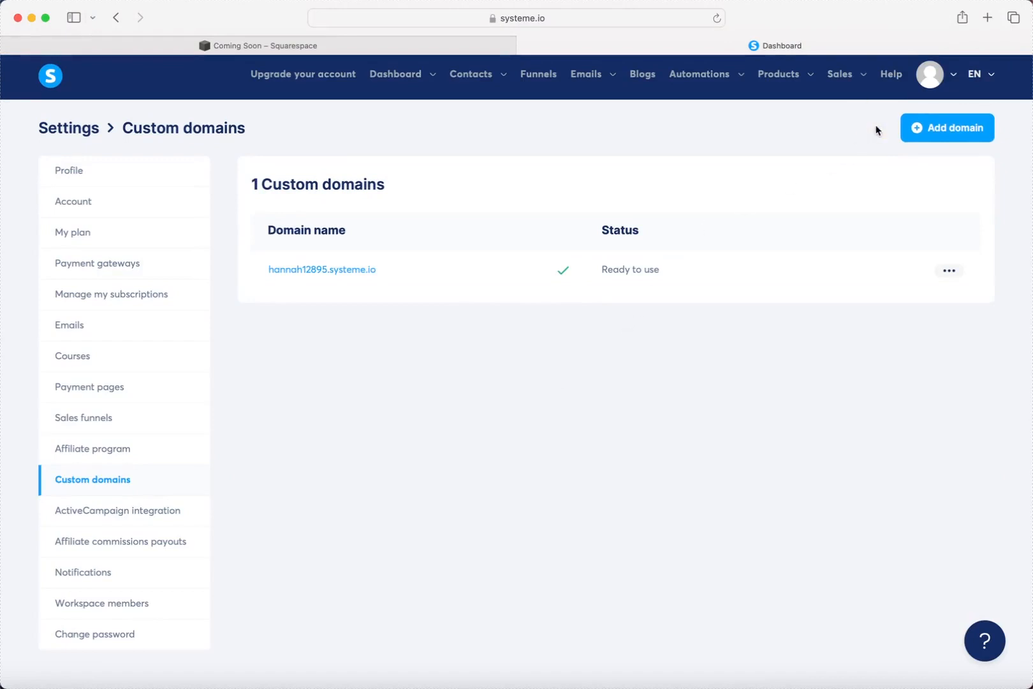
pyautogui.click(962, 131)
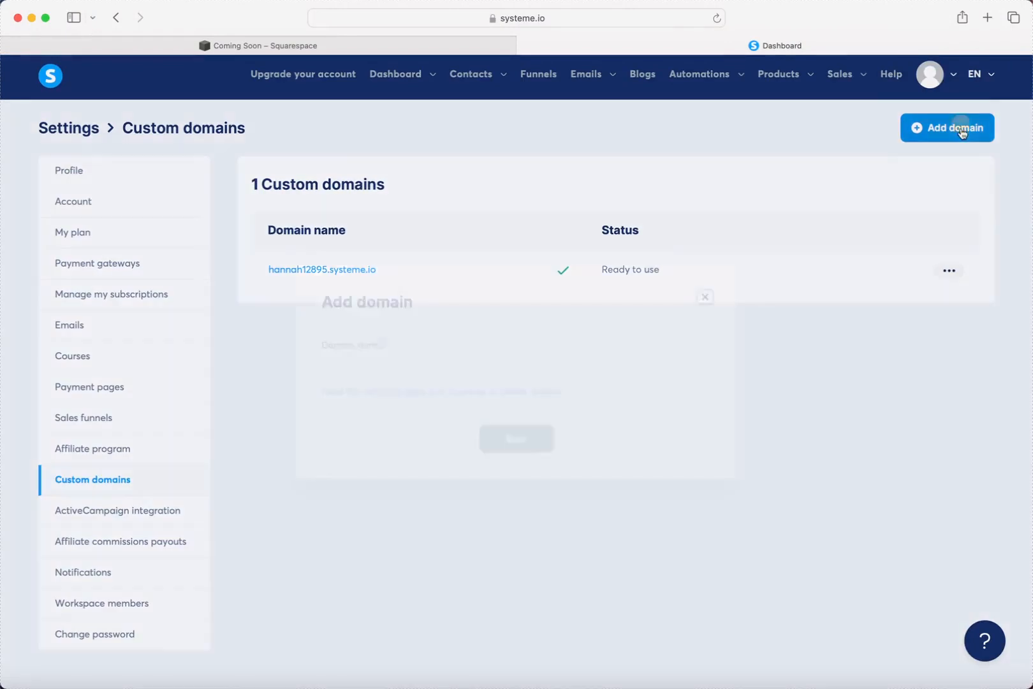
pyautogui.click(549, 369)
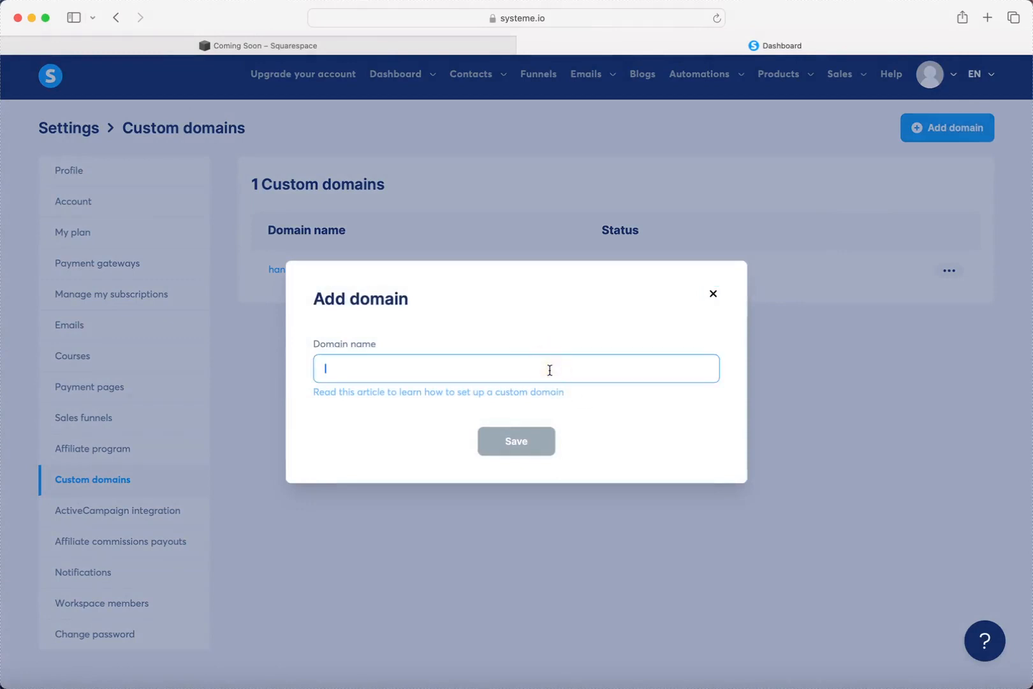
pyautogui.write('ww')
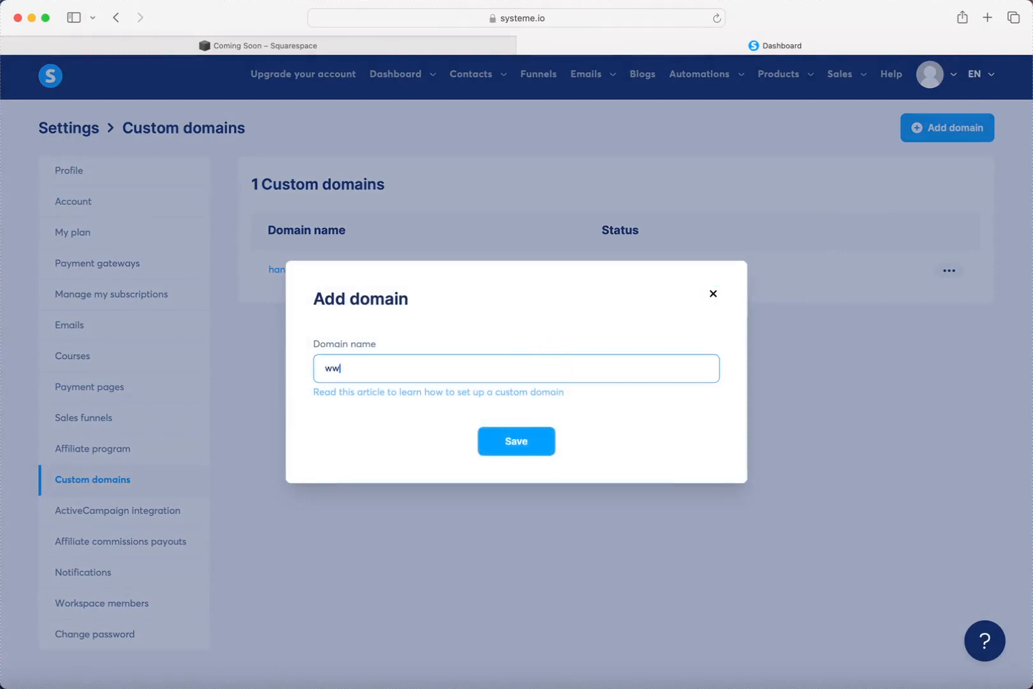
pyautogui.write('w.changingthegame11')
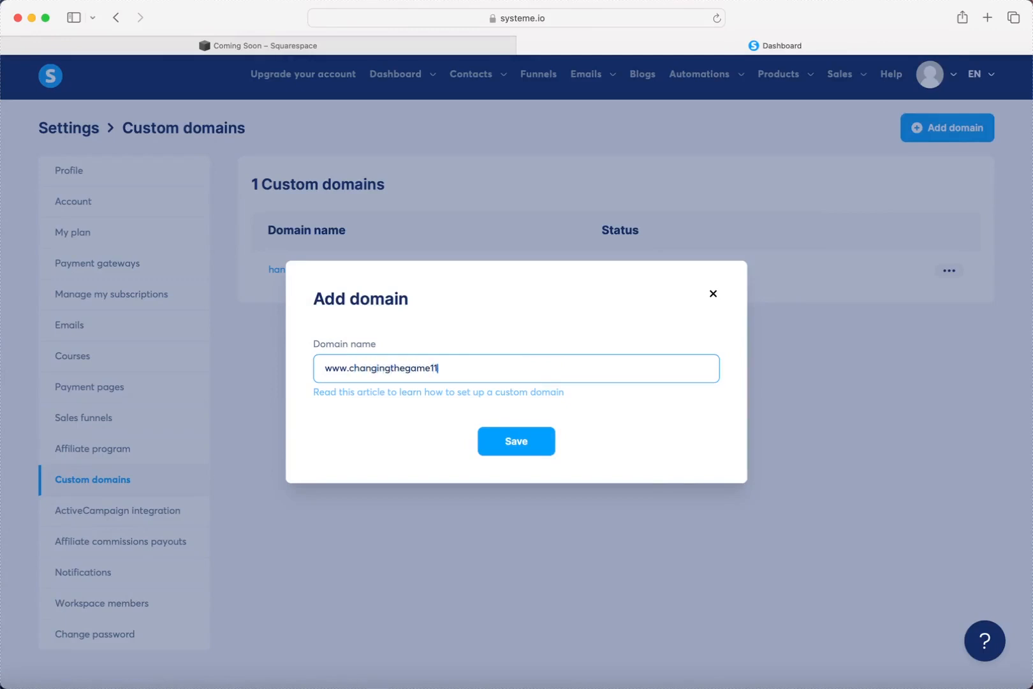
pyautogui.write('.com')
pyautogui.click(501, 450)
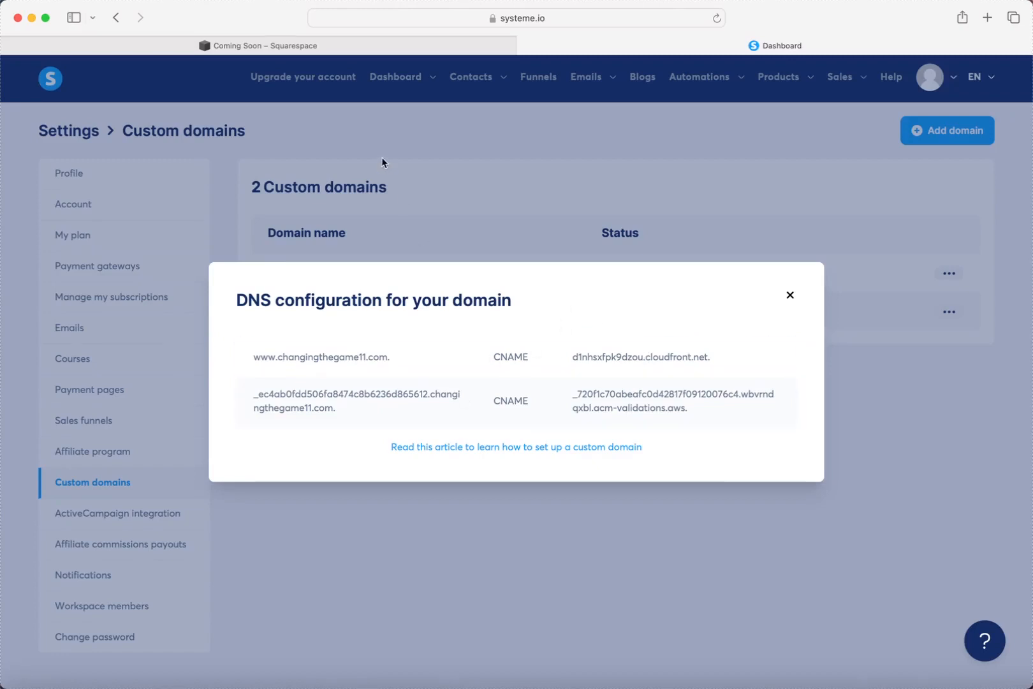
# - Switch back to the Squarespace DNS settings and start a new custom record
pyautogui.click(326, 46)
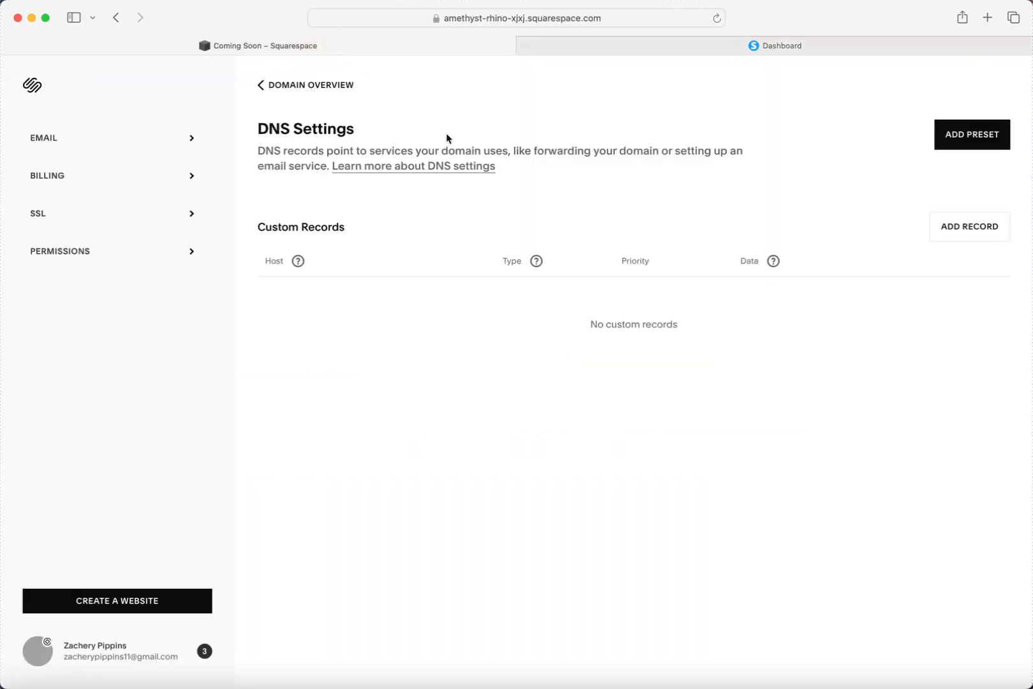
pyautogui.click(967, 255)
pyautogui.click(968, 254)
pyautogui.doubleClick(968, 255)
pyautogui.click(981, 234)
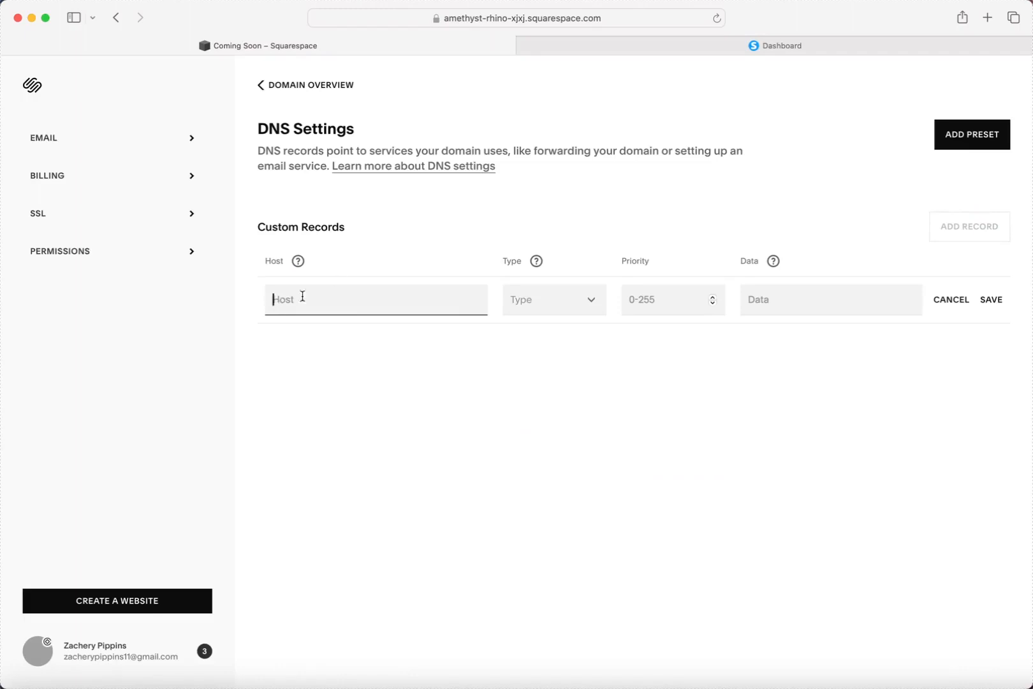
# - Check the host name and target of the first CNAME record in systeme.io, and return to the Squarespace record form
pyautogui.click(593, 51)
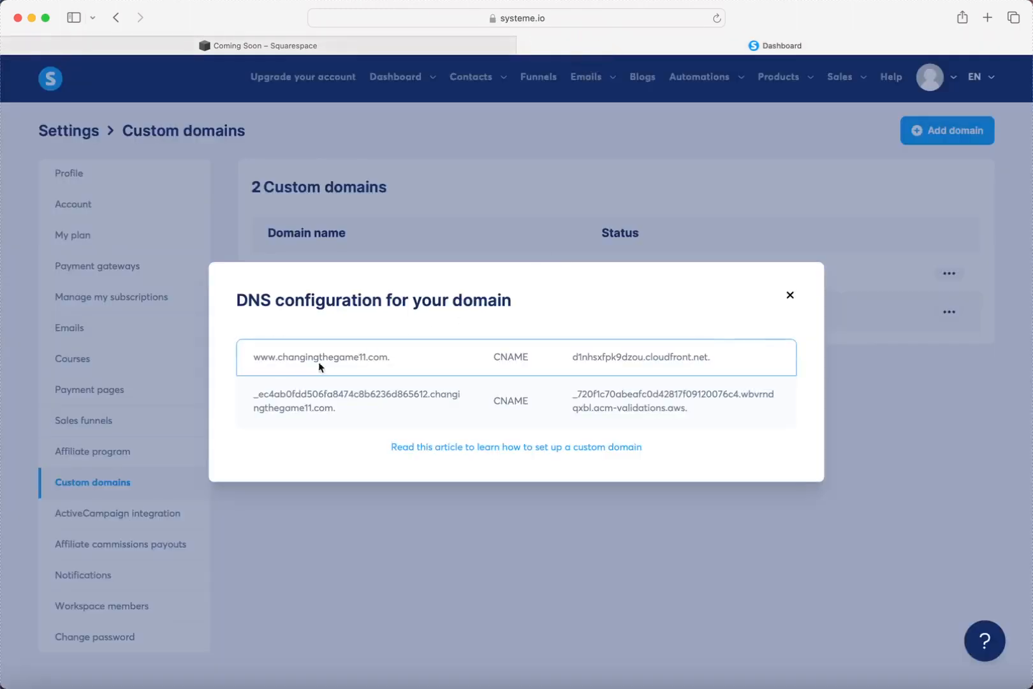
pyautogui.moveTo(254, 357); pyautogui.dragTo(394, 357)
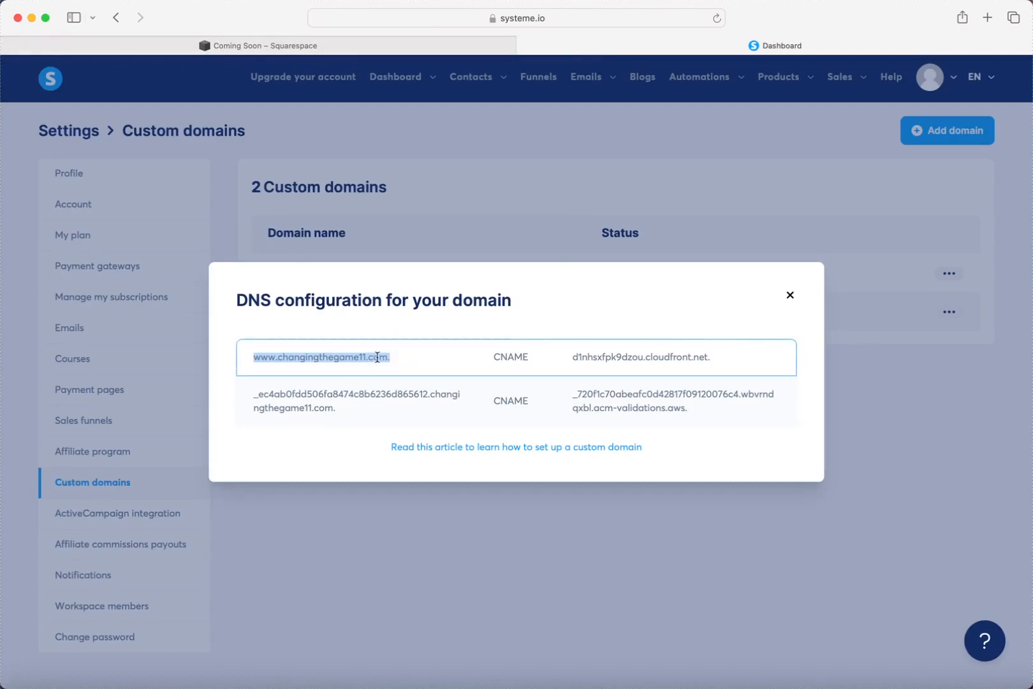
pyautogui.click(392, 51)
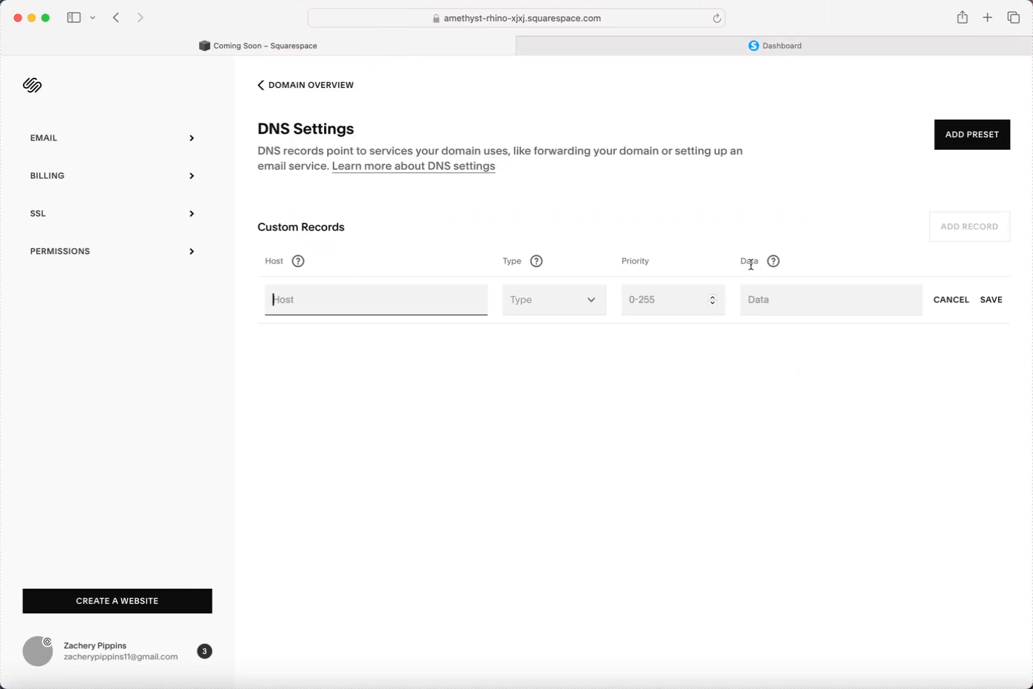
pyautogui.click(745, 46)
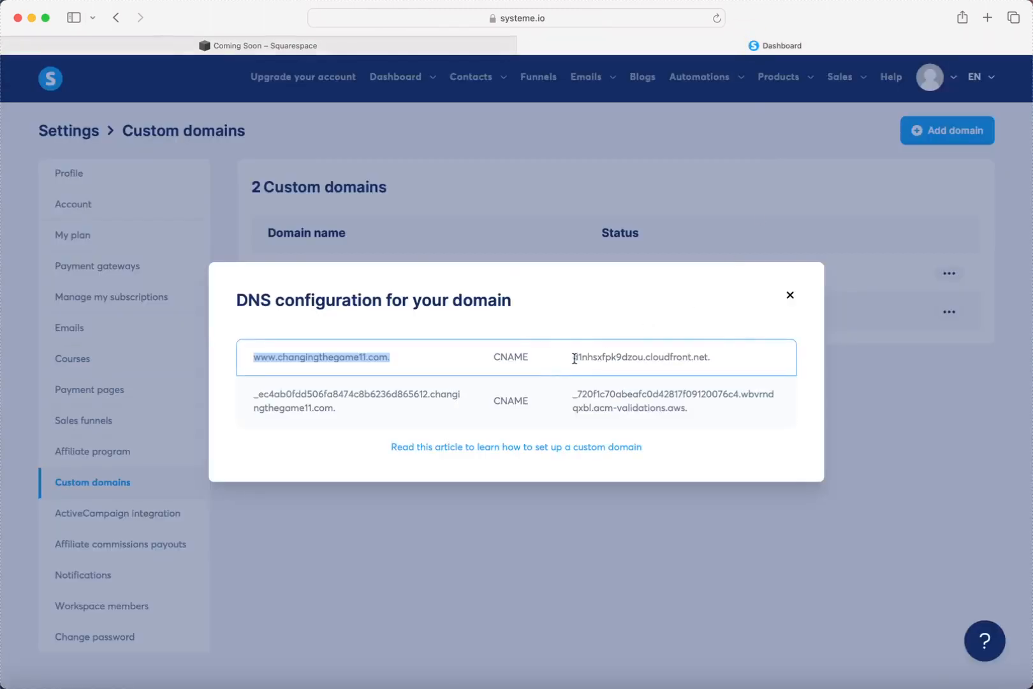
pyautogui.moveTo(572, 357); pyautogui.dragTo(694, 362)
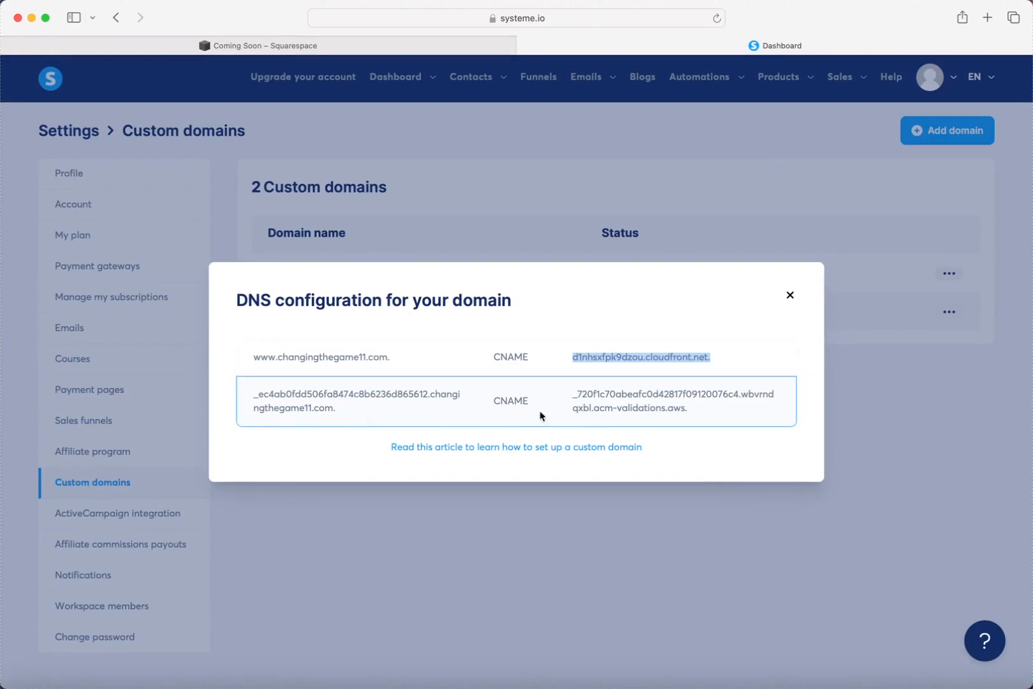
pyautogui.click(307, 47)
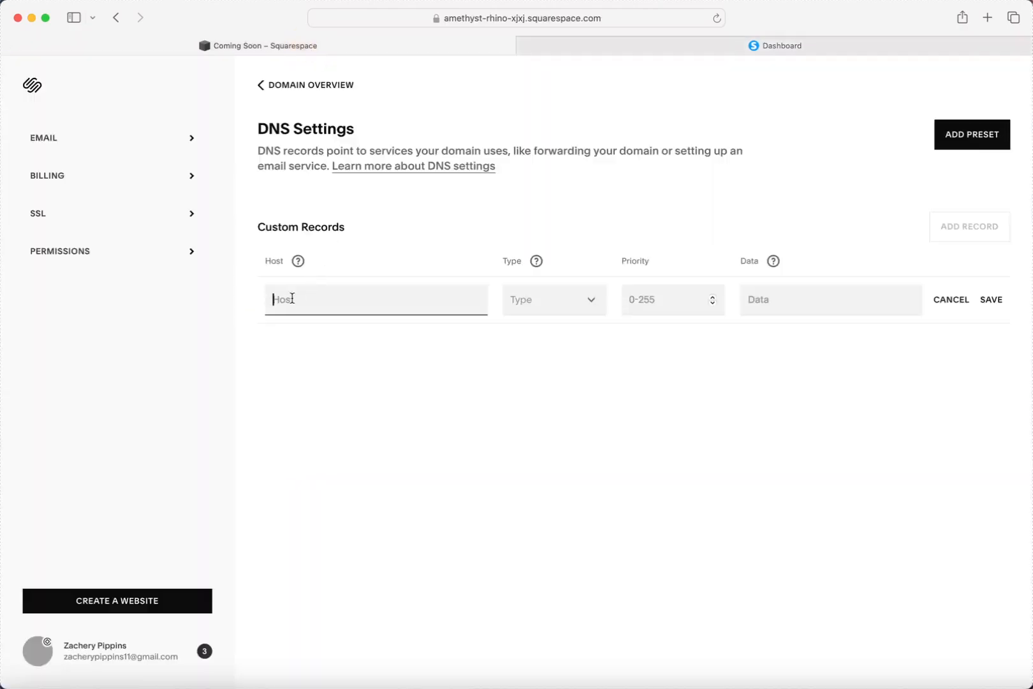
# - Set the new custom record's host to www and its type to CNAME
pyautogui.write('www')
pyautogui.click(585, 307)
pyautogui.click(585, 361)
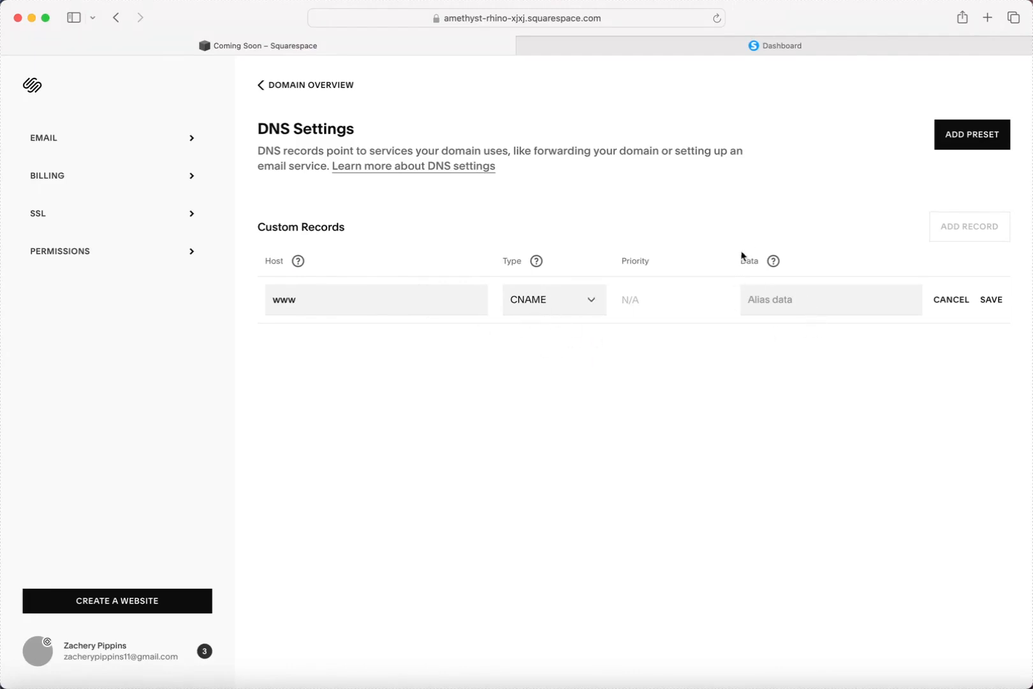
# - Copy the first CNAME target from systeme.io with its trailing dot, enter d1nhsxfpk9dzou.cloudfront.net. as the Squarespace www record's data, and save the record
pyautogui.click(721, 50)
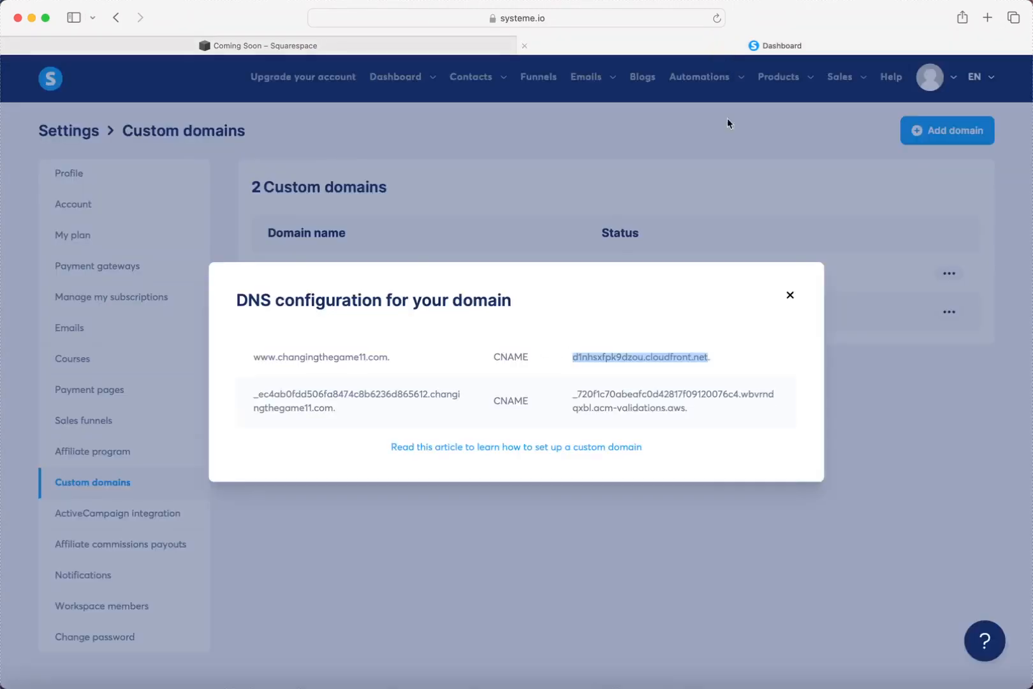
pyautogui.click(723, 360)
pyautogui.moveTo(722, 361)
pyautogui.mouseDown()
pyautogui.moveTo(687, 353)
pyautogui.moveTo(658, 364)
pyautogui.moveTo(681, 350)
pyautogui.moveTo(572, 359)
pyautogui.moveTo(721, 354)
pyautogui.mouseUp()
pyautogui.click(715, 355)
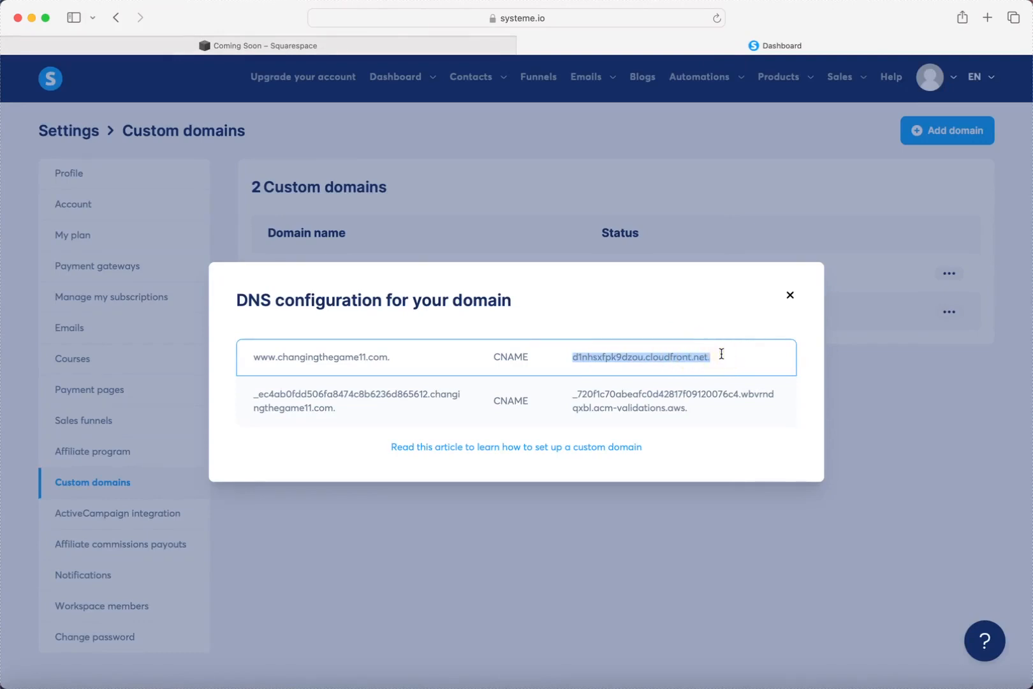
pyautogui.click(246, 45)
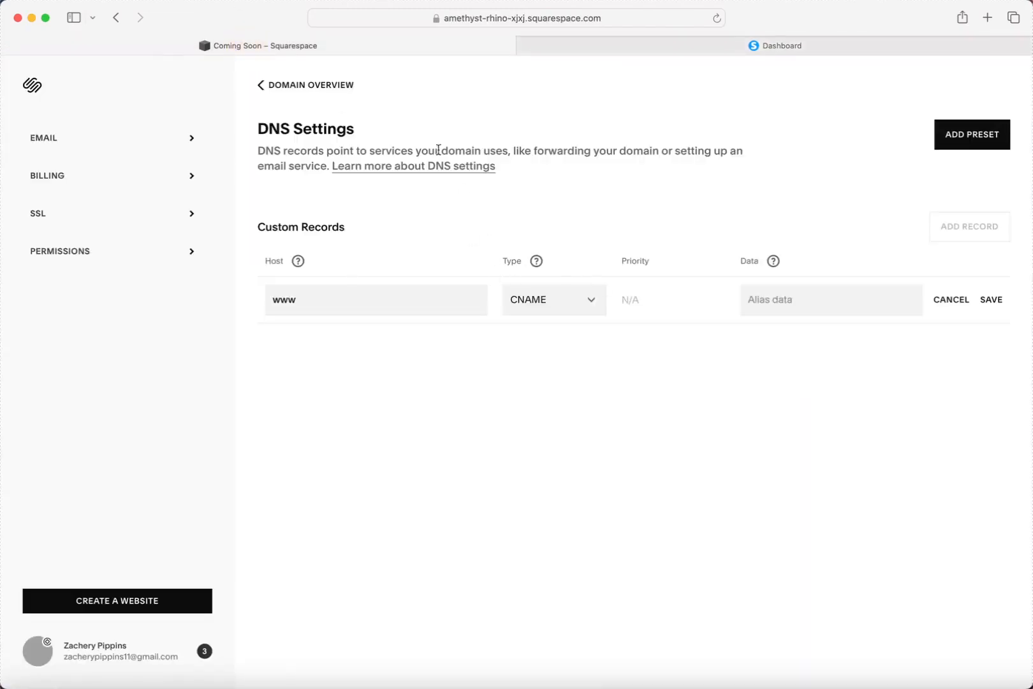
pyautogui.click(767, 301)
pyautogui.write('d1nnsxfpk9dzou.cloudfront.net.')
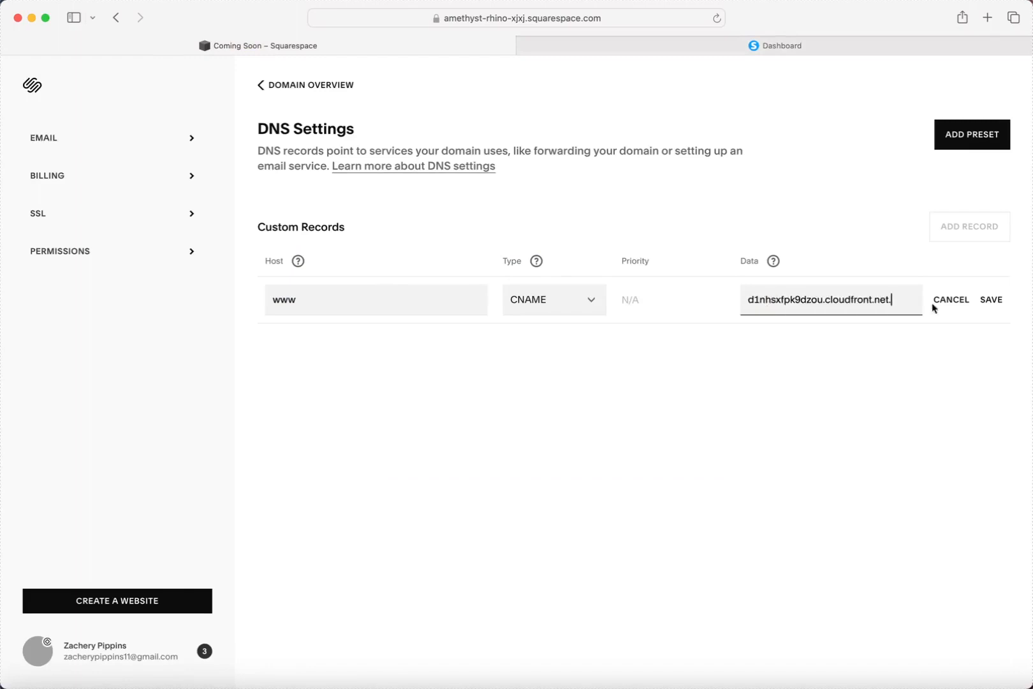
pyautogui.click(992, 301)
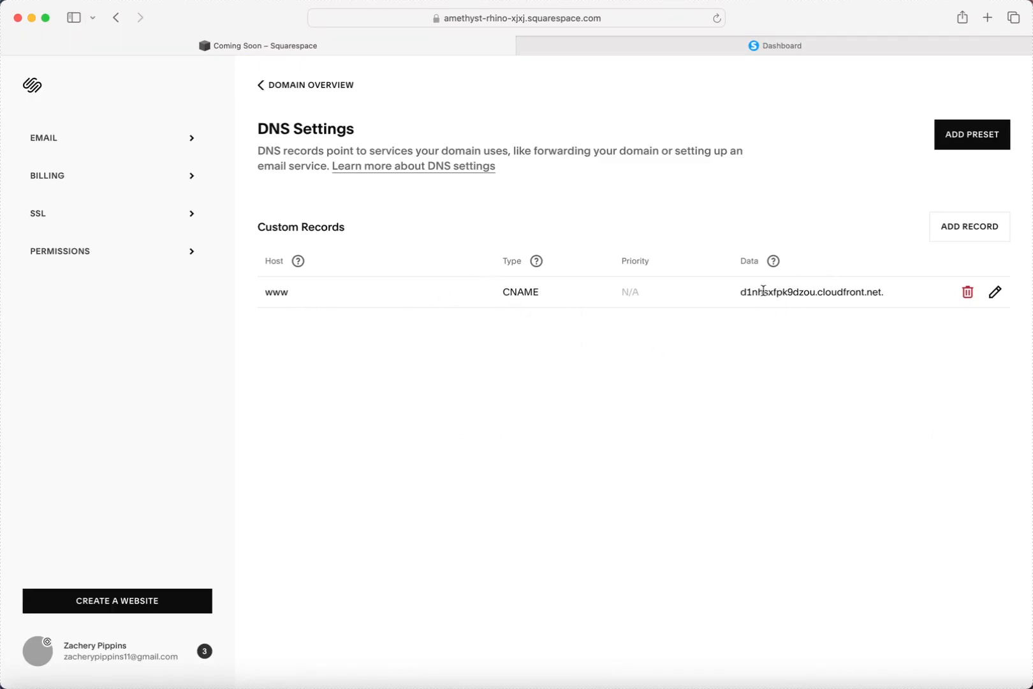
# - Return to systeme.io and copy the second CNAME record's host, _ec4ab0fdd506fa8474c8b6236d865612, without the .changingthegame11.com part
pyautogui.click(694, 41)
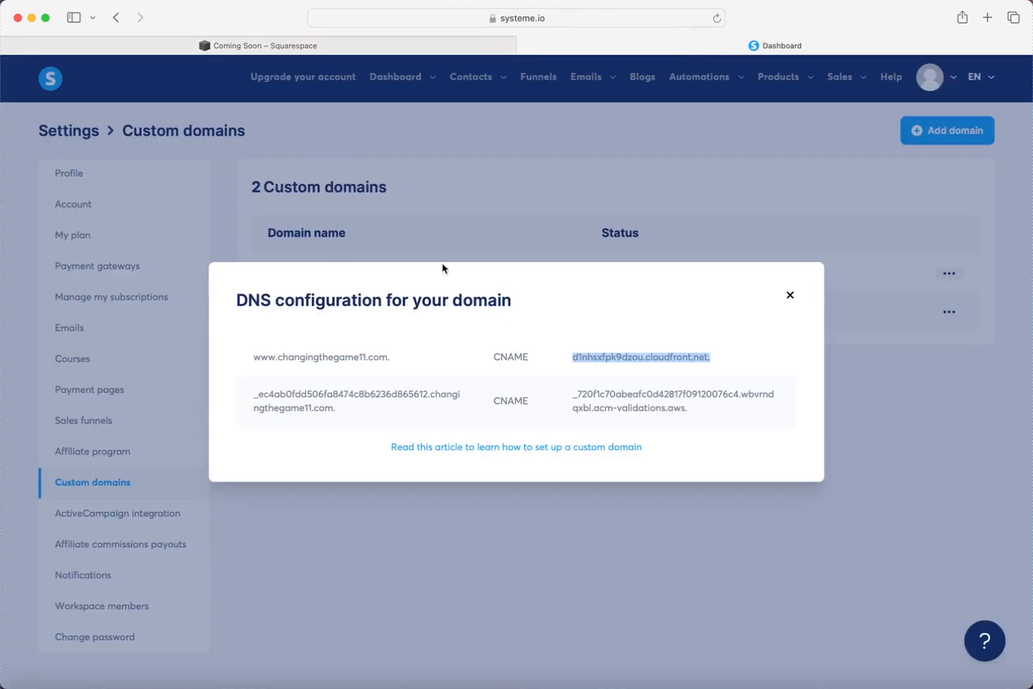
pyautogui.click(309, 357)
pyautogui.click(511, 349)
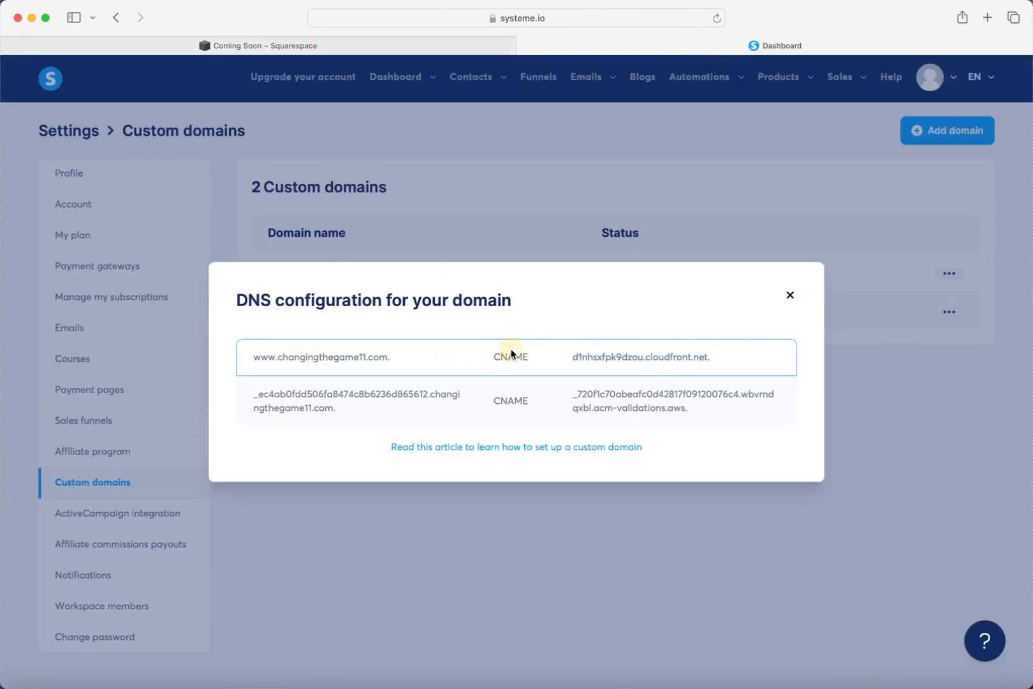
pyautogui.click(652, 352)
pyautogui.click(654, 356)
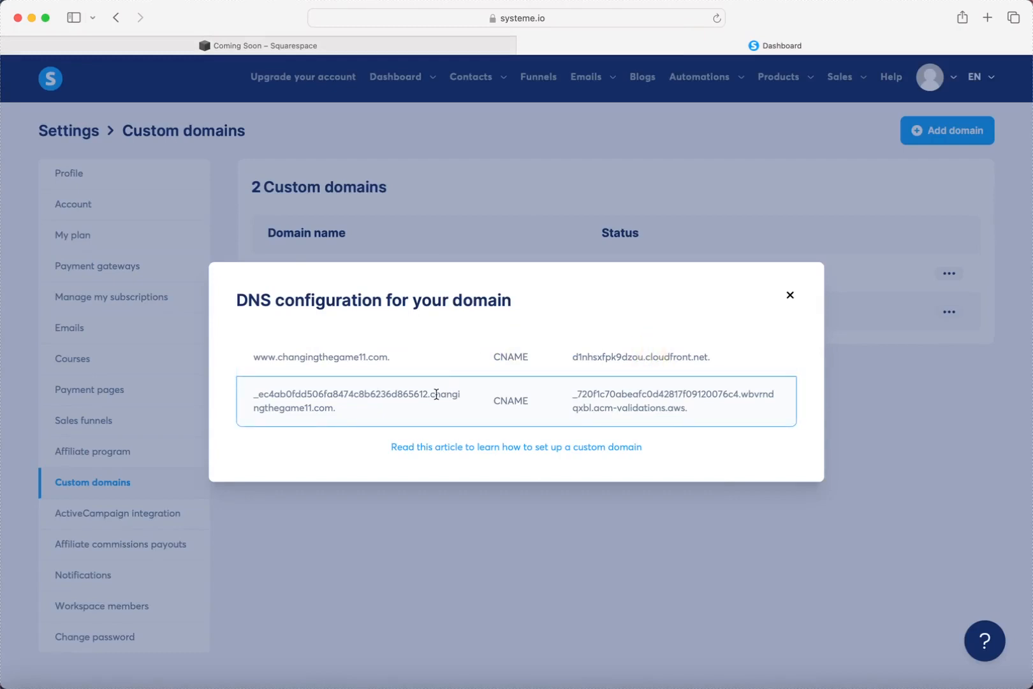
pyautogui.moveTo(426, 390); pyautogui.dragTo(243, 393)
pyautogui.press('super+c')
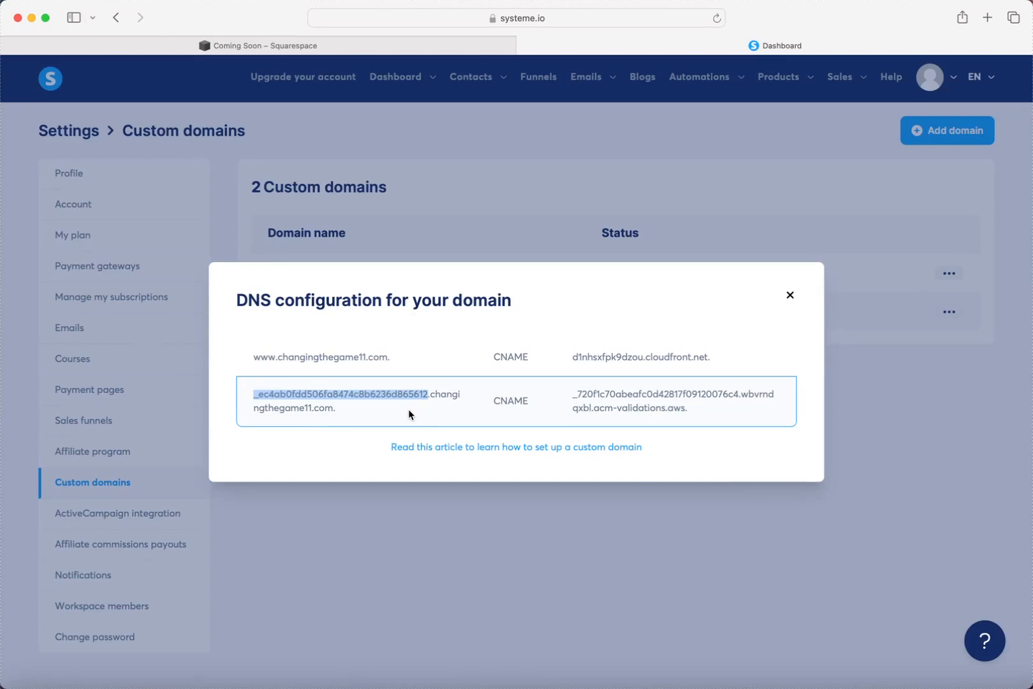
# - Add a second custom record in Squarespace with the copied host _ec4ab0fdd506fa8474c8b6236d865612
pyautogui.click(334, 49)
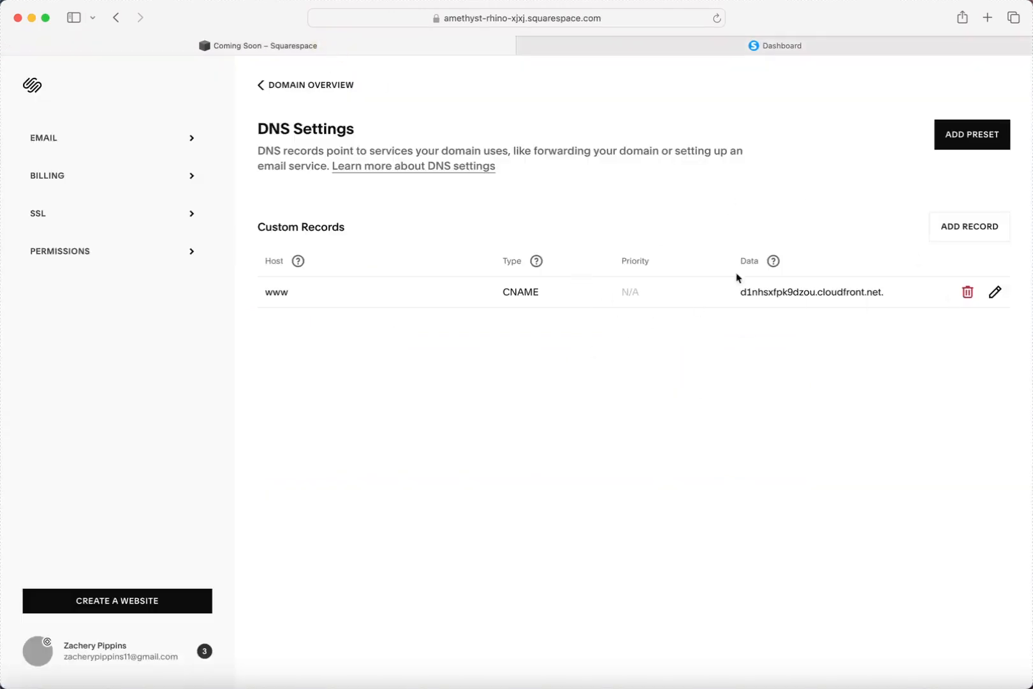
pyautogui.click(950, 229)
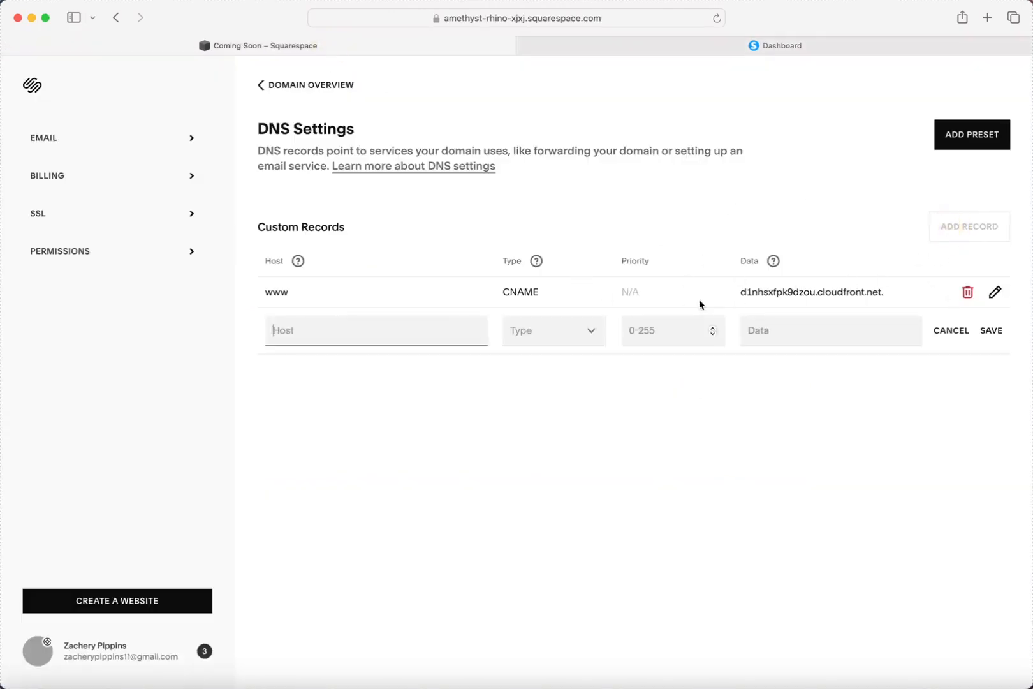
pyautogui.click(301, 325)
pyautogui.press('super+v')
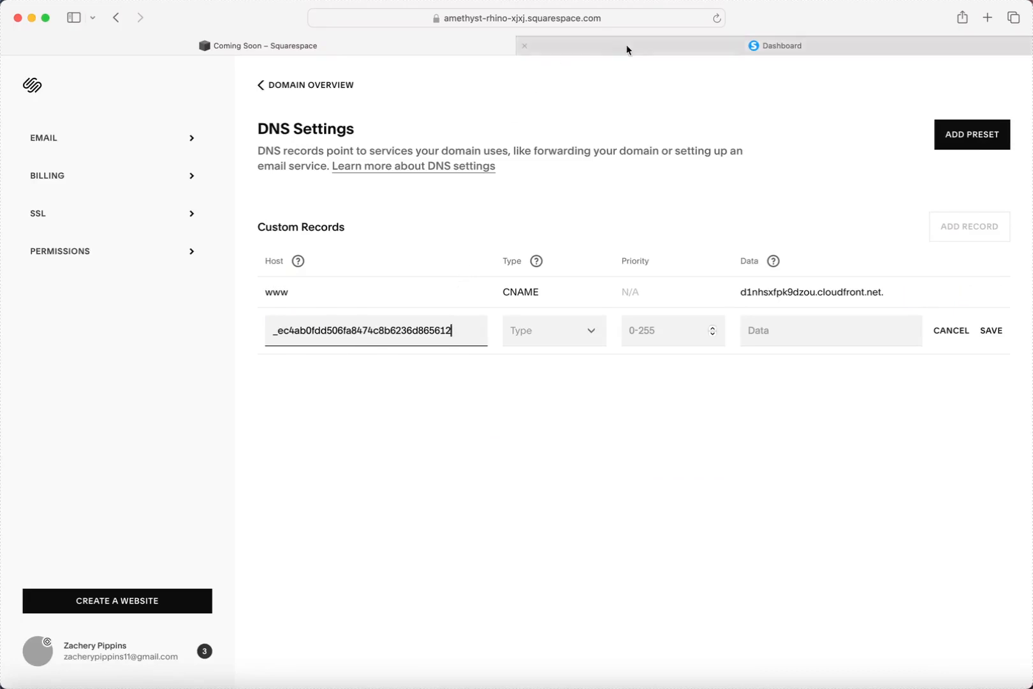
# - Copy the second record's full CNAME target from systeme.io, _720f1c70abeafc0d42817f09120076c4.wbvrndqxbl.acm-validations.aws., including the trailing dot
pyautogui.click(645, 48)
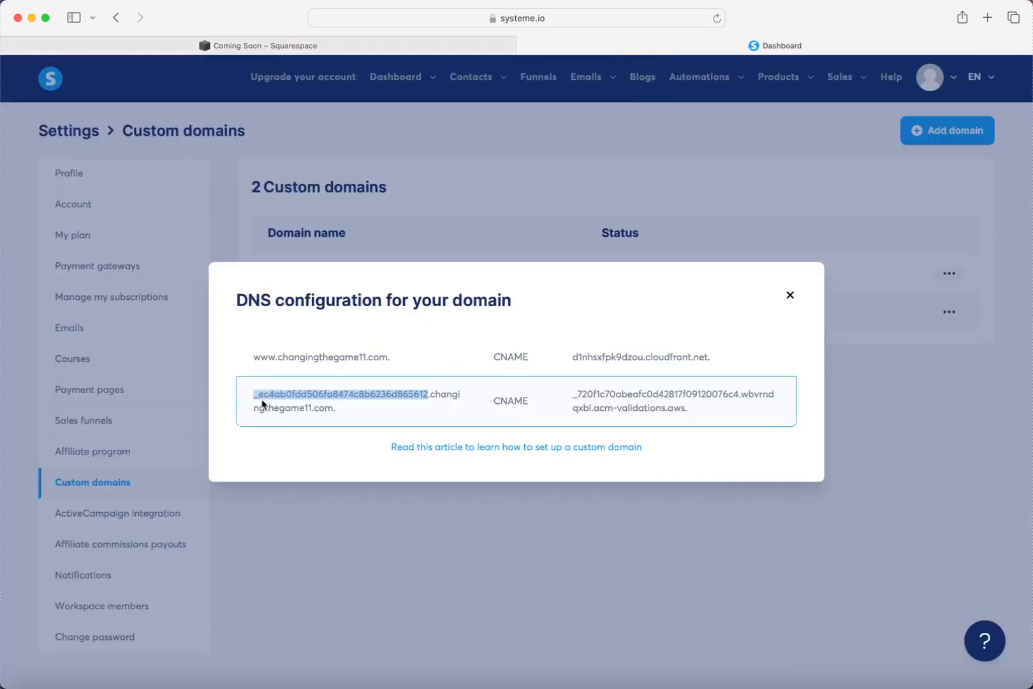
pyautogui.moveTo(254, 398); pyautogui.dragTo(413, 404)
pyautogui.moveTo(573, 395); pyautogui.dragTo(693, 411)
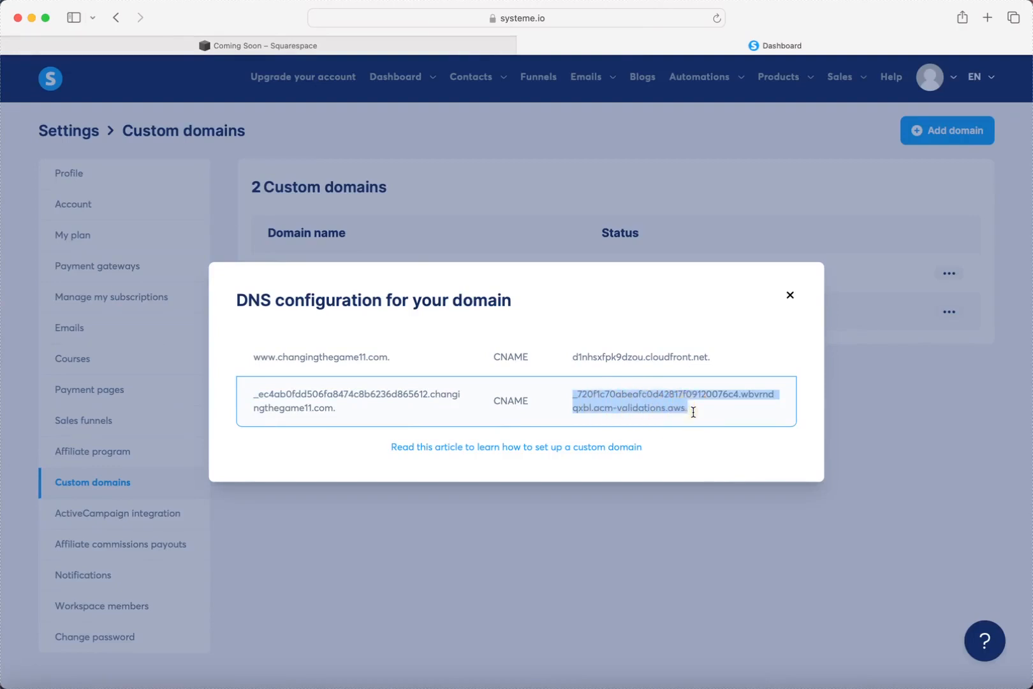
# - Set the second Squarespace record's type to CNAME, paste the copied acm-validations.aws target as its data, and save it
pyautogui.click(367, 46)
pyautogui.click(590, 329)
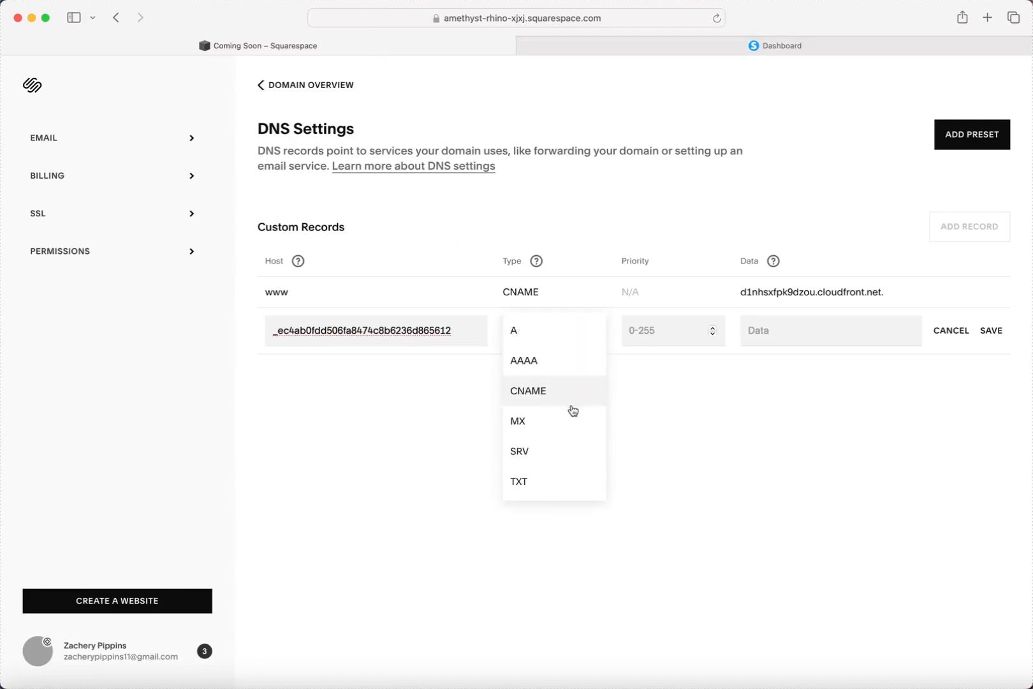
pyautogui.click(569, 399)
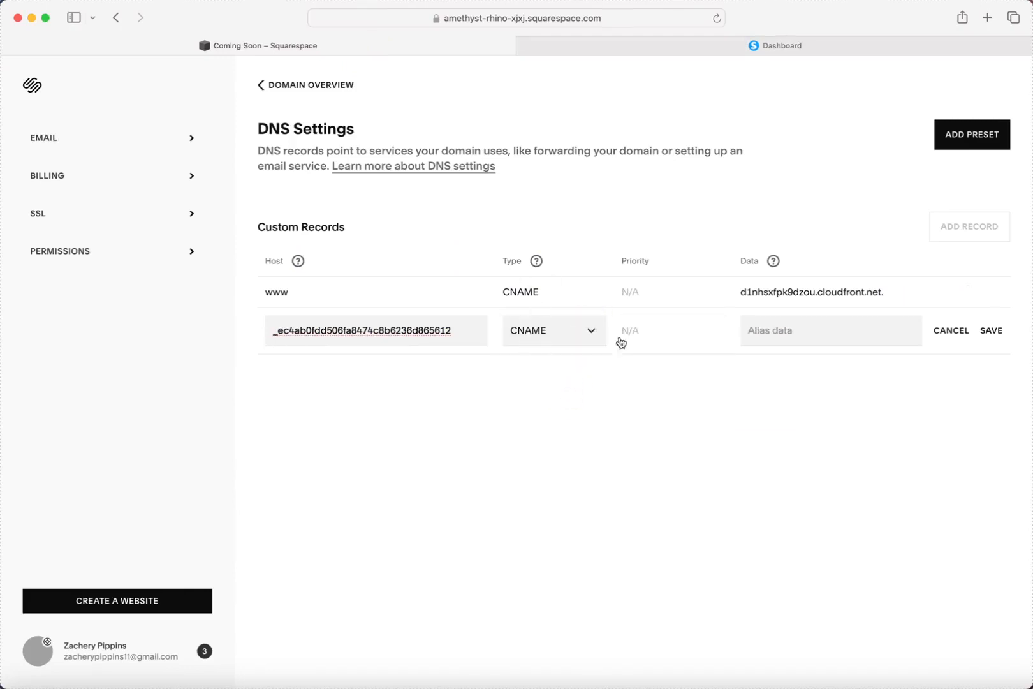
pyautogui.click(753, 331)
pyautogui.press('super+v')
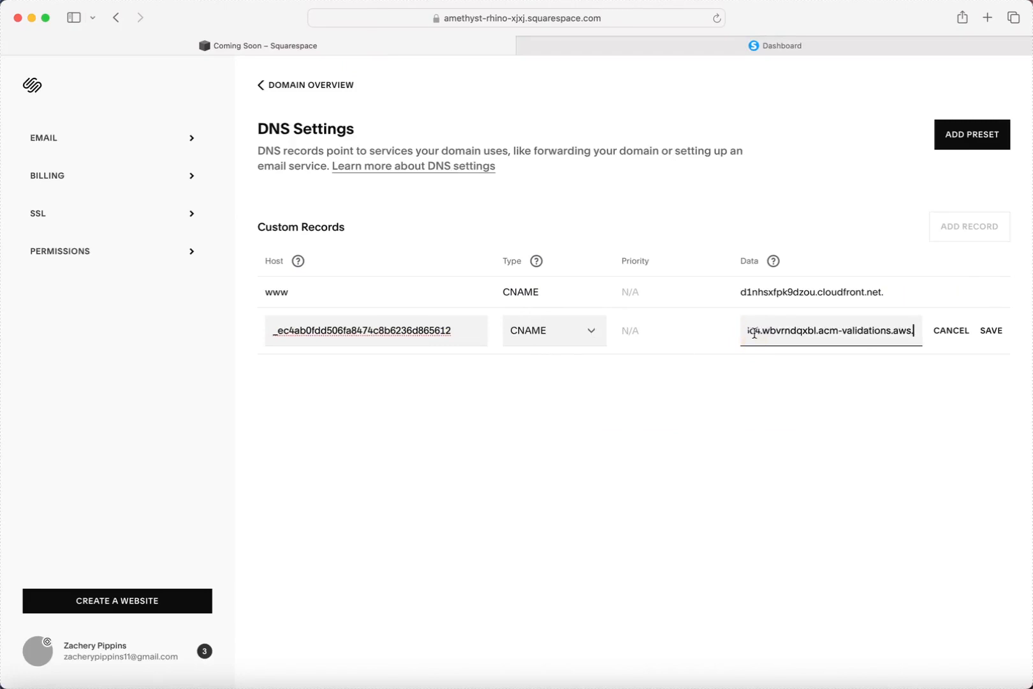
pyautogui.click(991, 331)
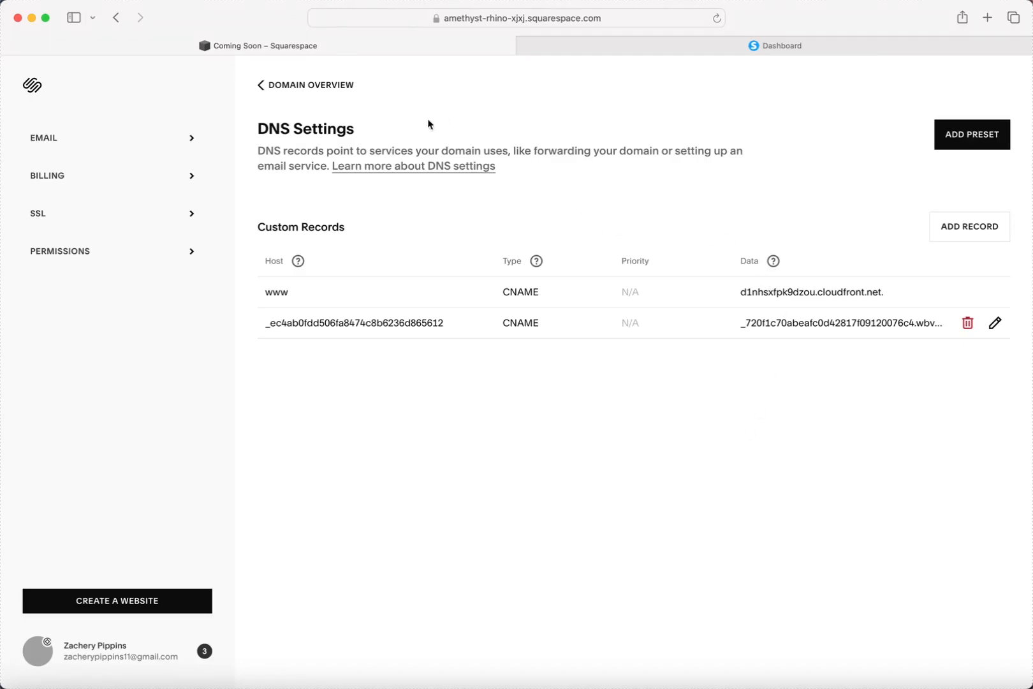
# - Leave the Squarespace DNS settings, close the DNS configuration instructions in systeme.io, and reload the custom domains page
pyautogui.click(336, 96)
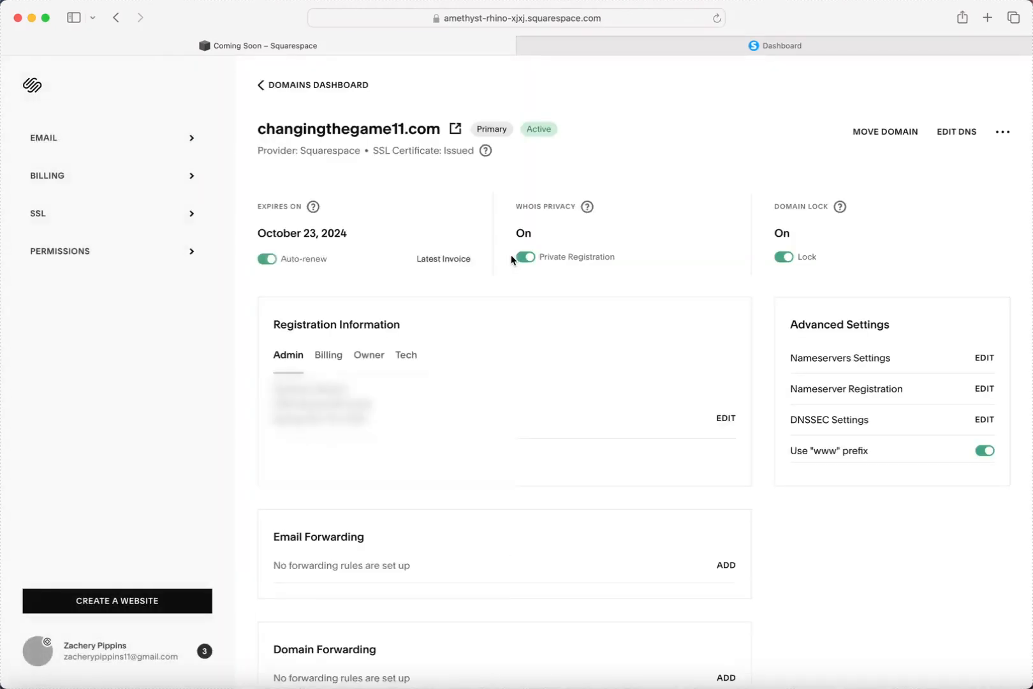
pyautogui.click(702, 50)
pyautogui.click(790, 295)
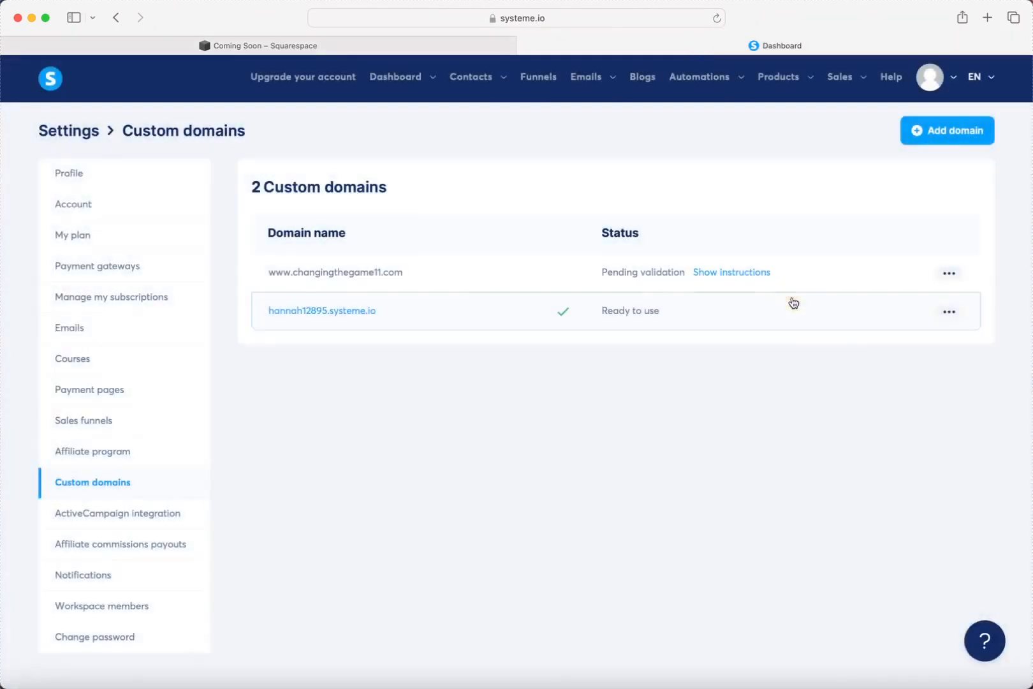
pyautogui.press('super+r')
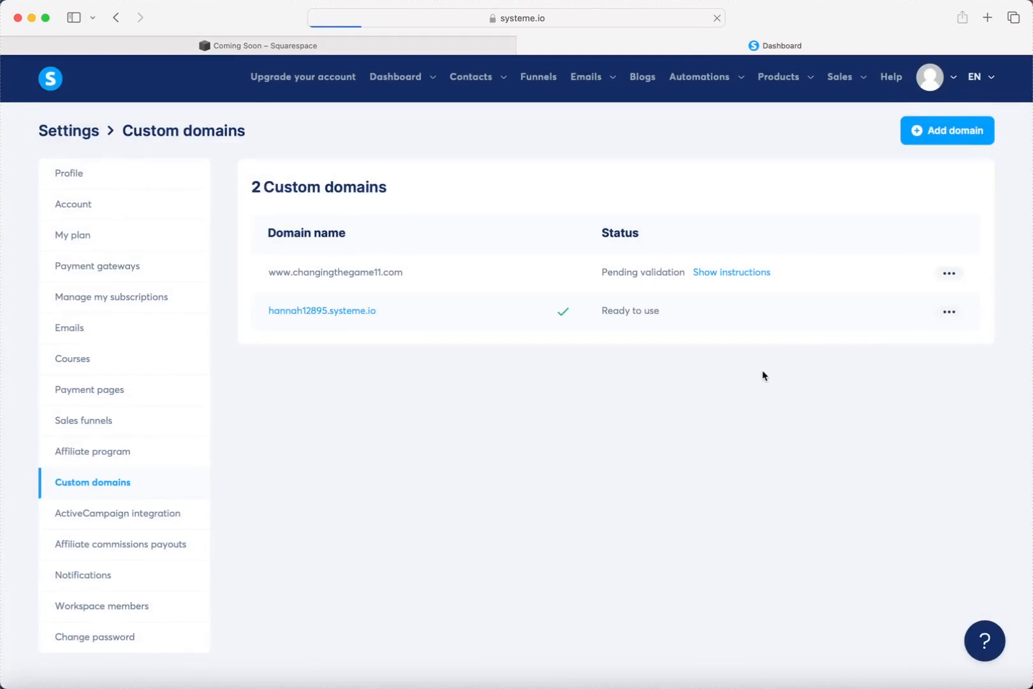